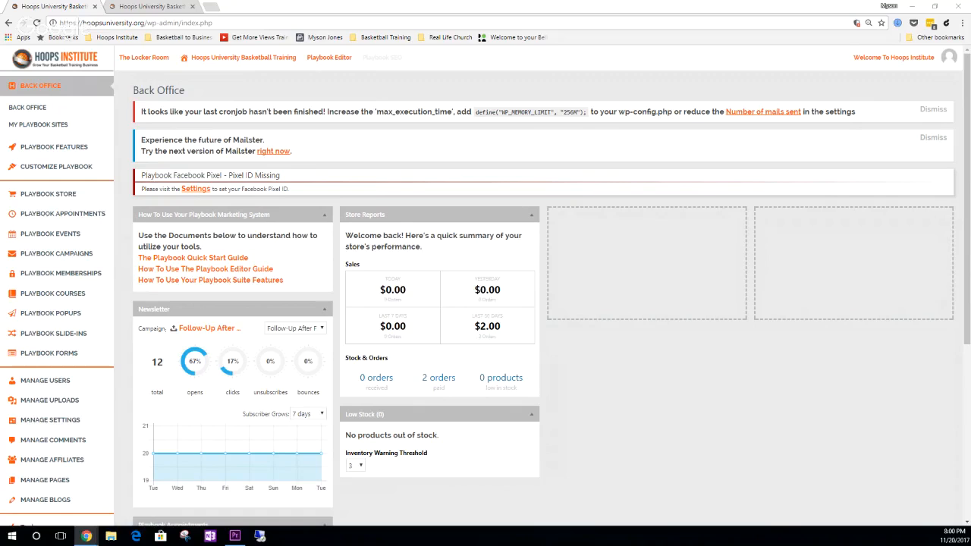
- Start a new Standard Membership under Playbook Memberships and name it "Testing Bi-Weekly Membership"
{"action": "mouse_move", "coordinate": [263, 63]}
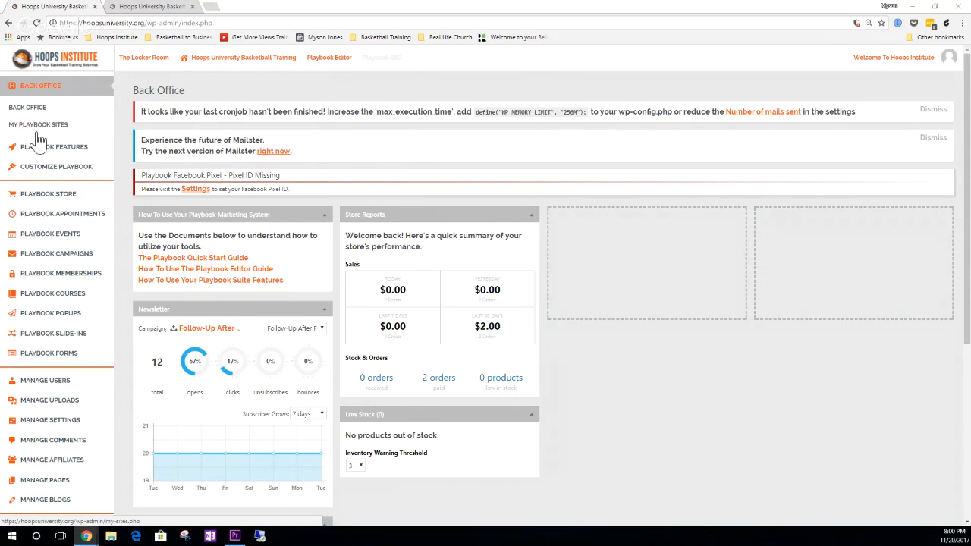
{"action": "mouse_move", "coordinate": [254, 289]}
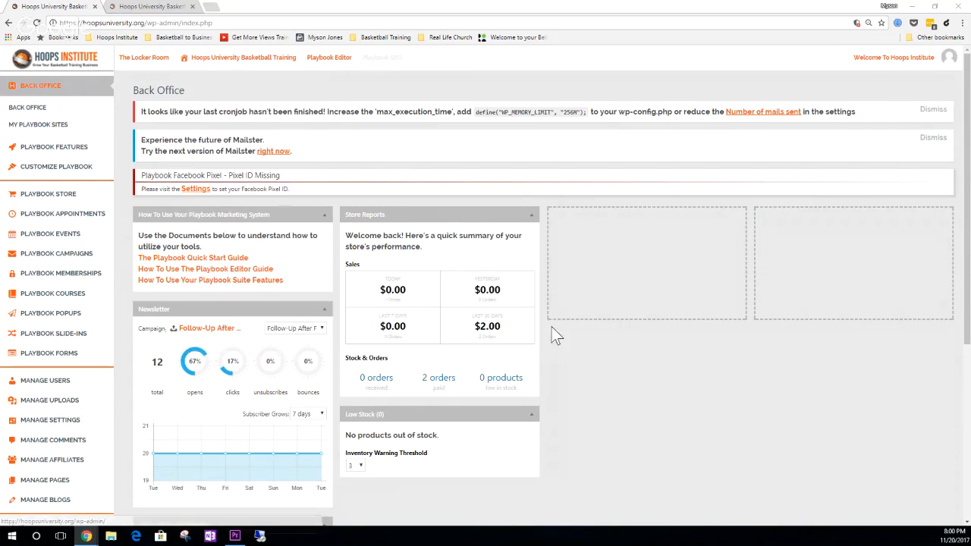
{"action": "left_click", "coordinate": [73, 279]}
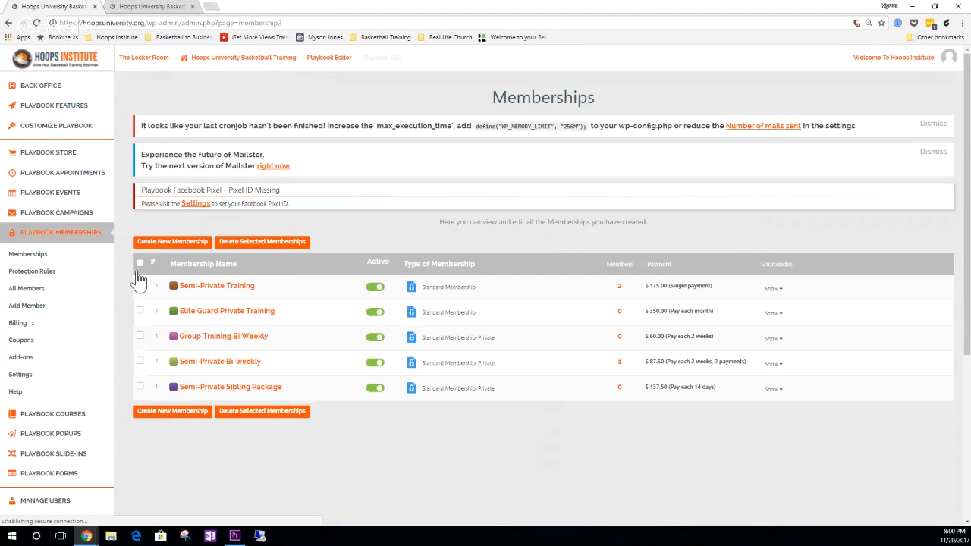
{"action": "left_click", "coordinate": [172, 243]}
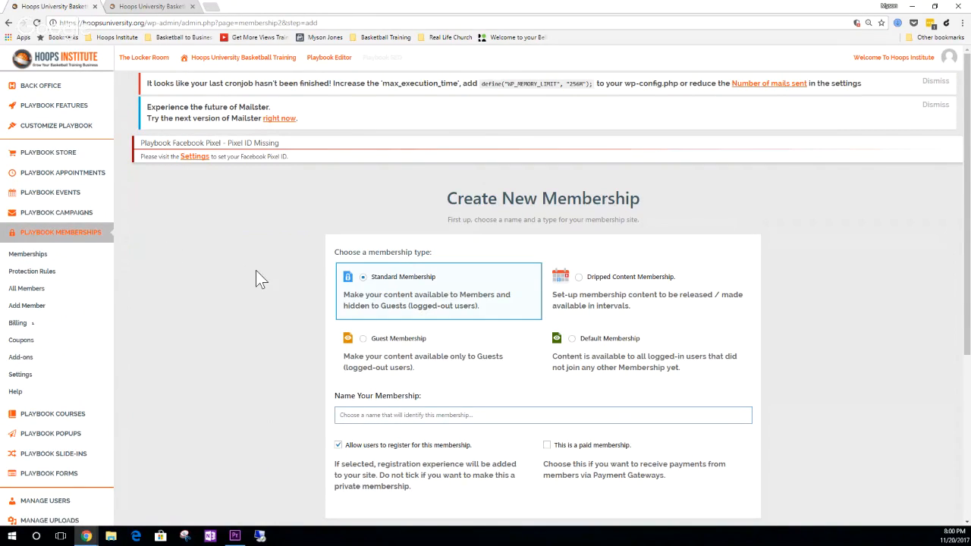
{"action": "scroll", "coordinate": [256, 270], "scroll_direction": "down", "scroll_amount": 1}
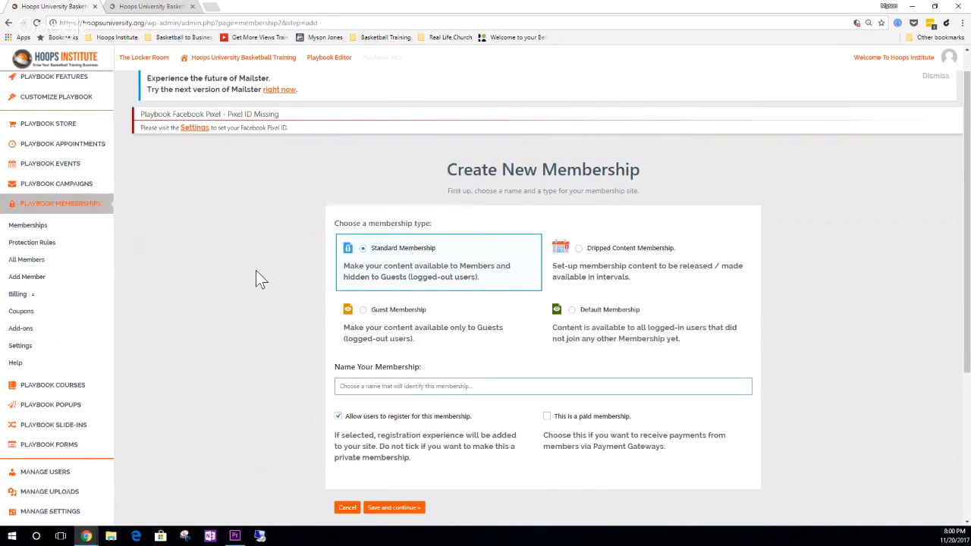
{"action": "type", "text": "Testing"}
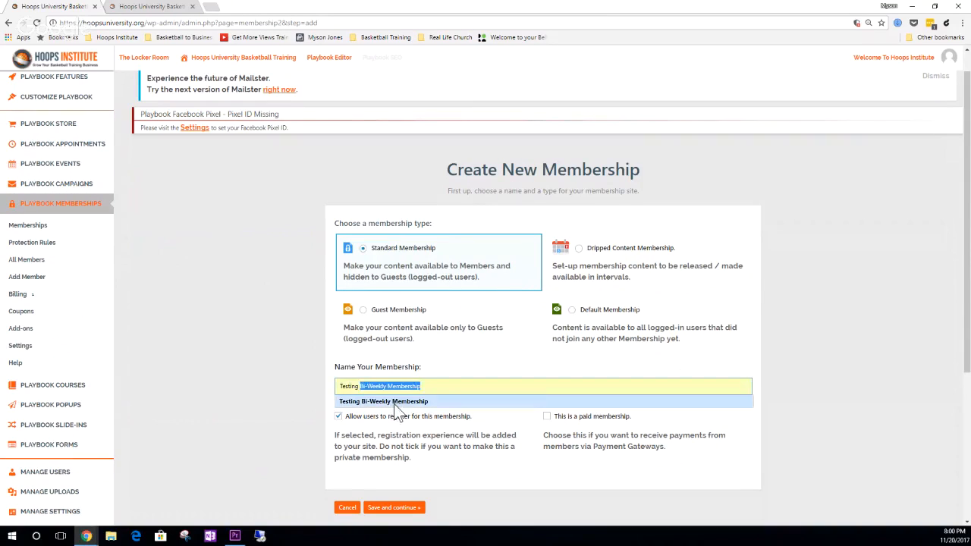
{"action": "left_click", "coordinate": [394, 406]}
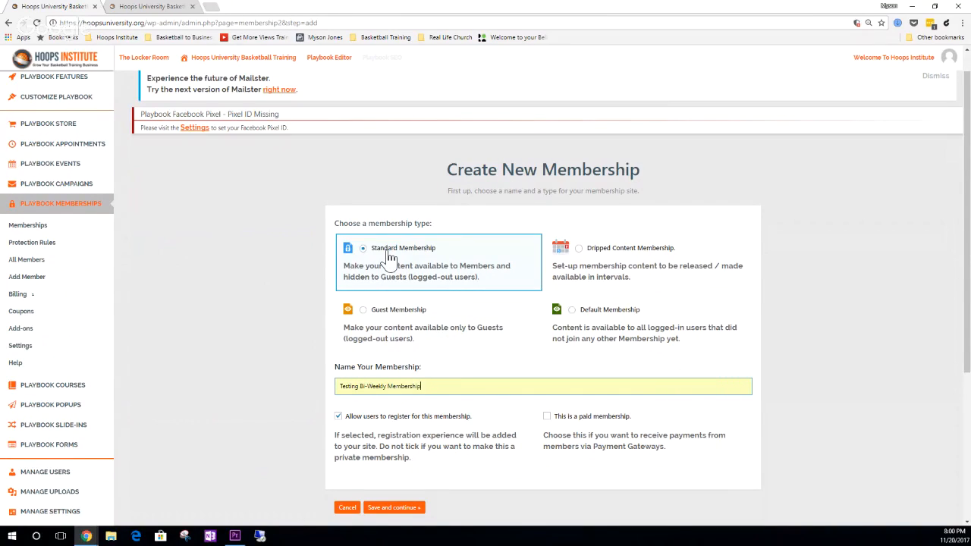
- Mark the membership as a paid membership, then save and continue to its payment settings
{"action": "scroll", "coordinate": [389, 258], "scroll_direction": "down", "scroll_amount": 1}
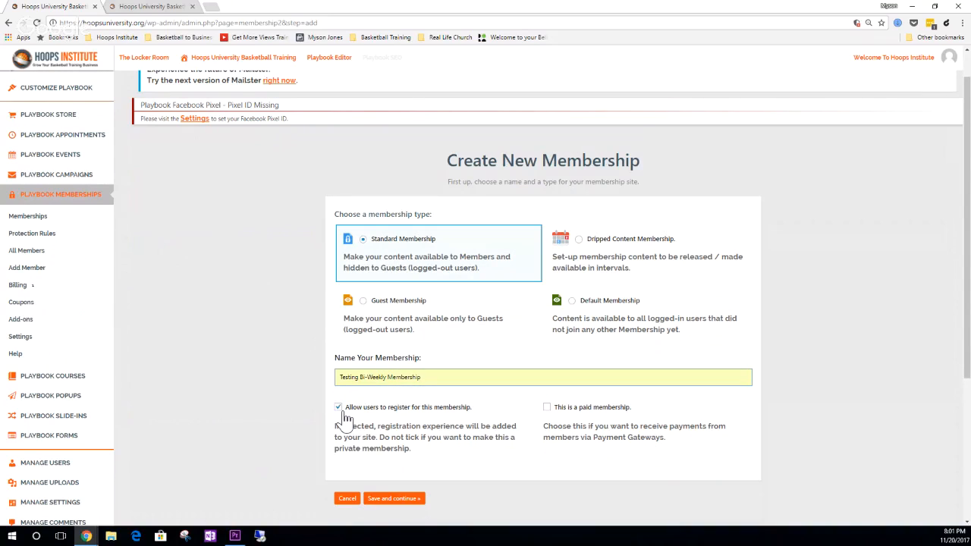
{"action": "left_click", "coordinate": [548, 409]}
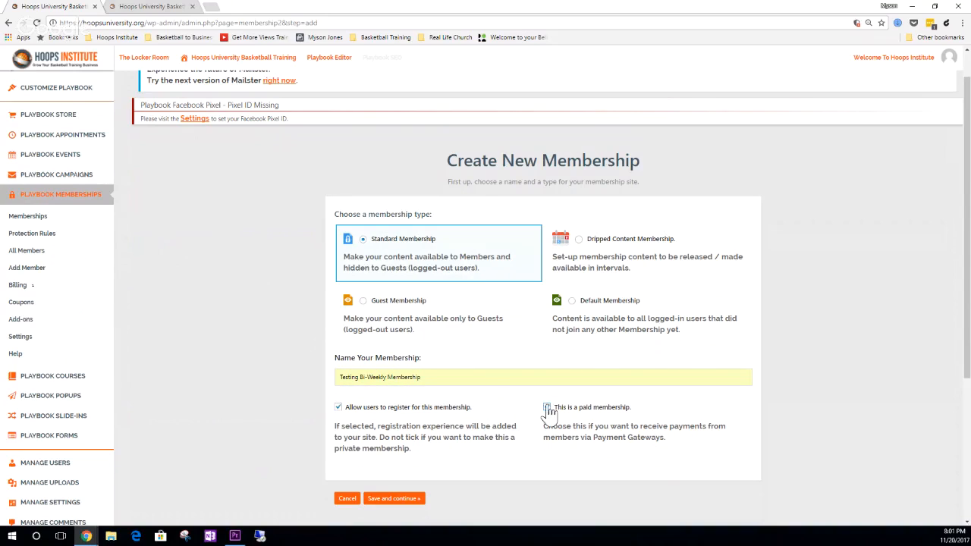
{"action": "left_click", "coordinate": [393, 498]}
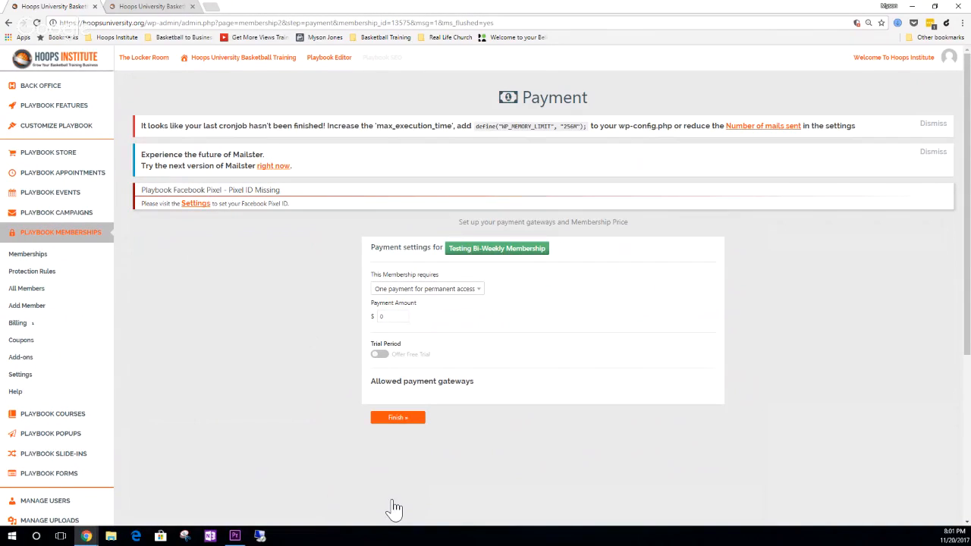
- Make the membership require recurring payments with a payment frequency of 2 weeks
{"action": "left_click", "coordinate": [451, 296]}
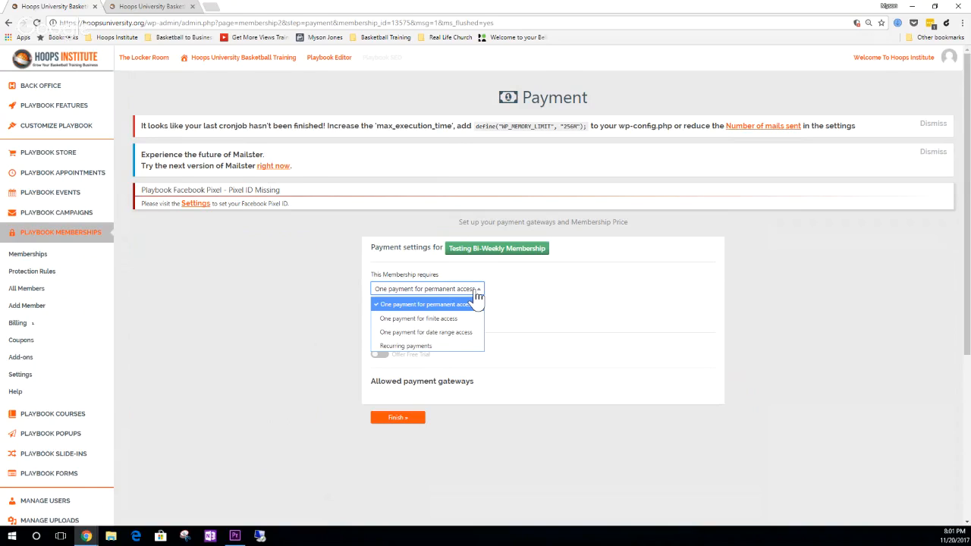
{"action": "left_click", "coordinate": [422, 349]}
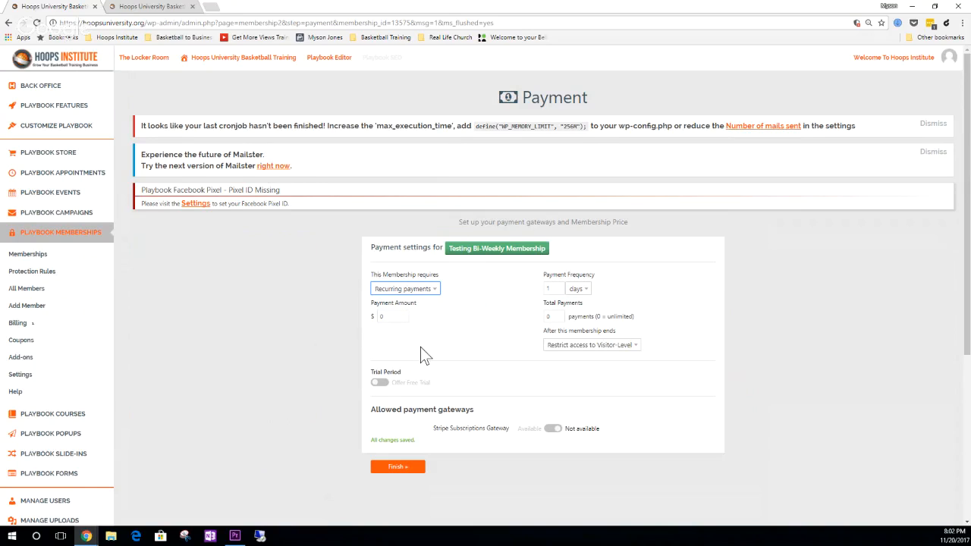
{"action": "left_click", "coordinate": [577, 292]}
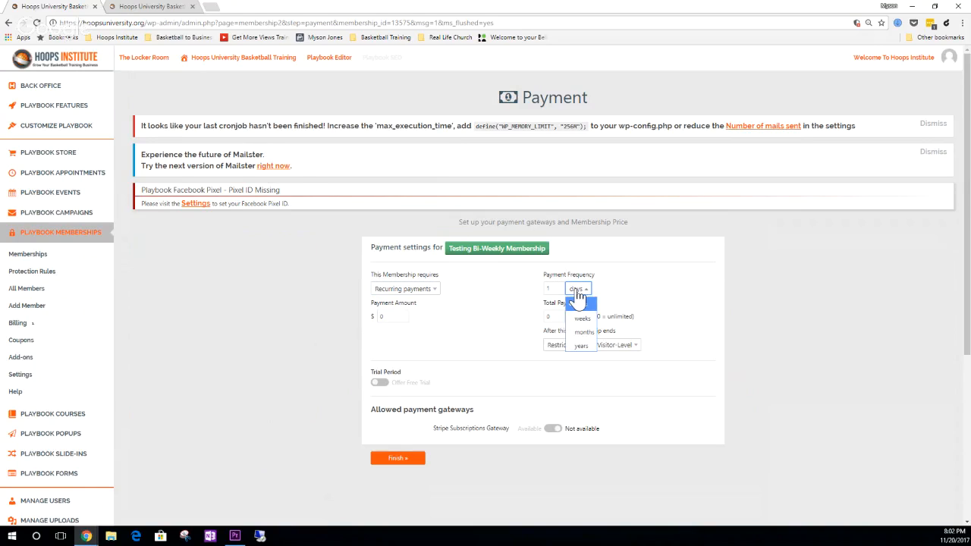
{"action": "left_click", "coordinate": [582, 319]}
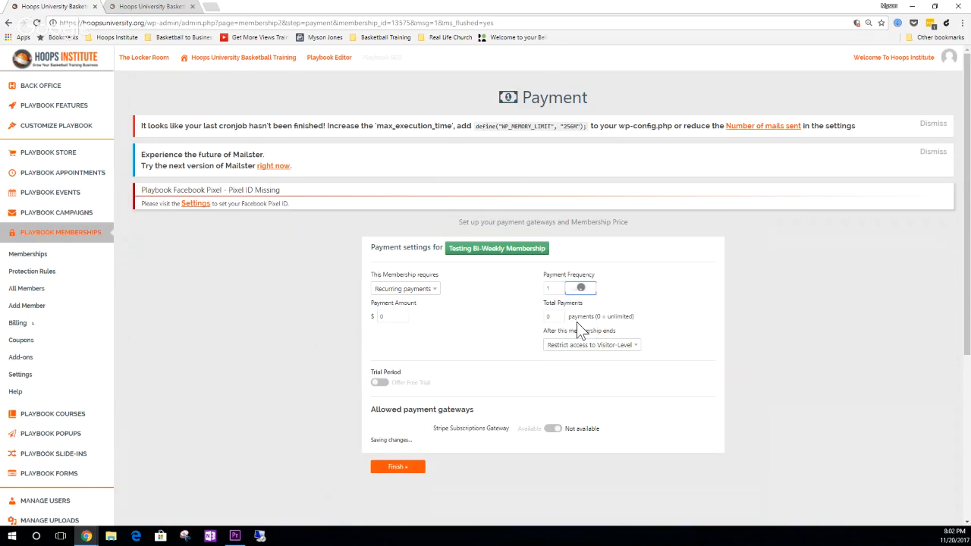
{"action": "left_click", "coordinate": [558, 286]}
{"action": "left_click", "coordinate": [531, 287]}
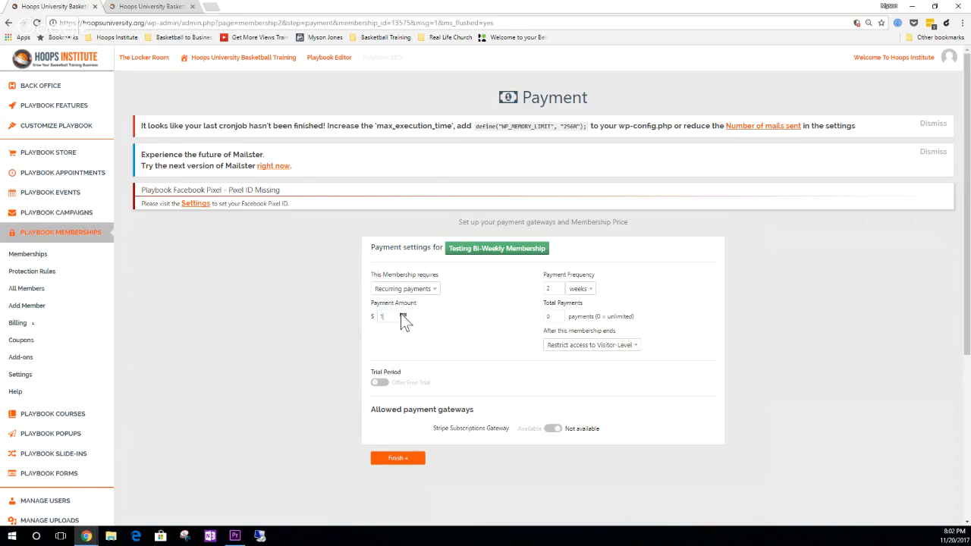
- Set the payment amount to $50, make the Stripe Subscriptions Gateway available and finish the payment setup
{"action": "left_click", "coordinate": [402, 290]}
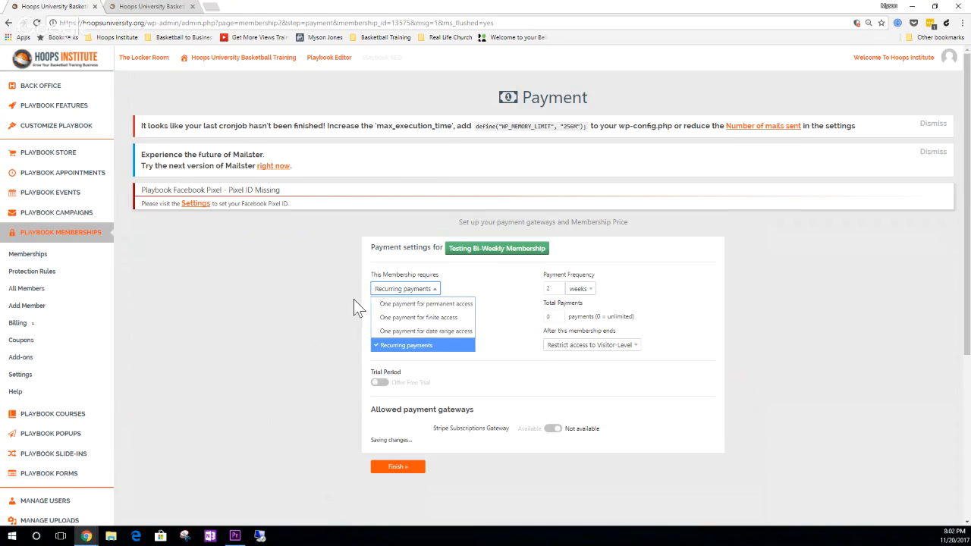
{"action": "left_click", "coordinate": [354, 299]}
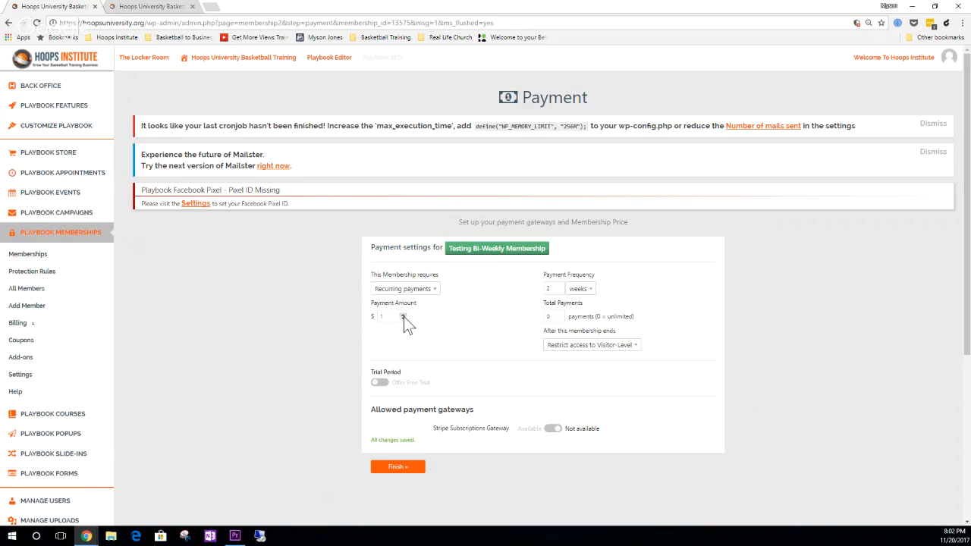
{"action": "left_click", "coordinate": [390, 319]}
{"action": "double_click", "coordinate": [390, 320]}
{"action": "type", "text": "50"}
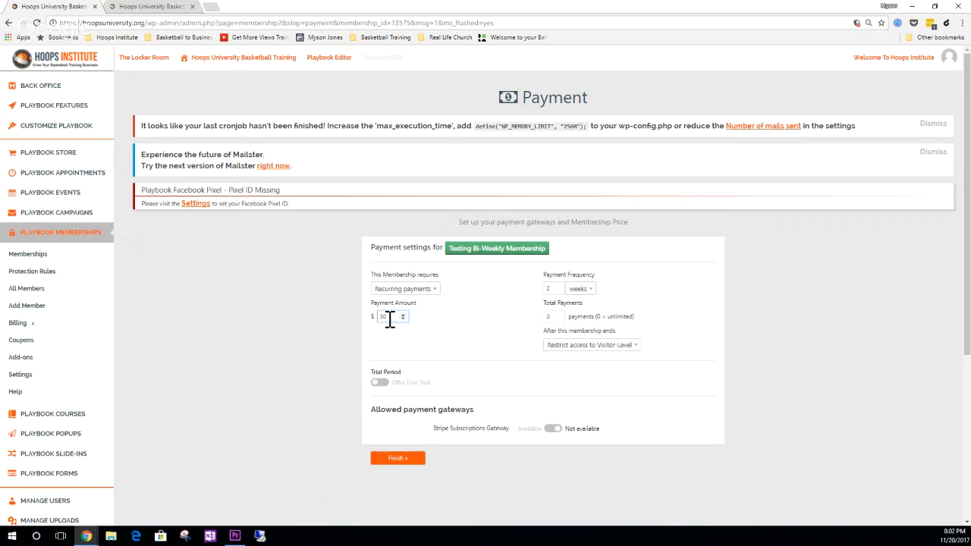
{"action": "left_click", "coordinate": [460, 326]}
{"action": "left_click", "coordinate": [554, 429]}
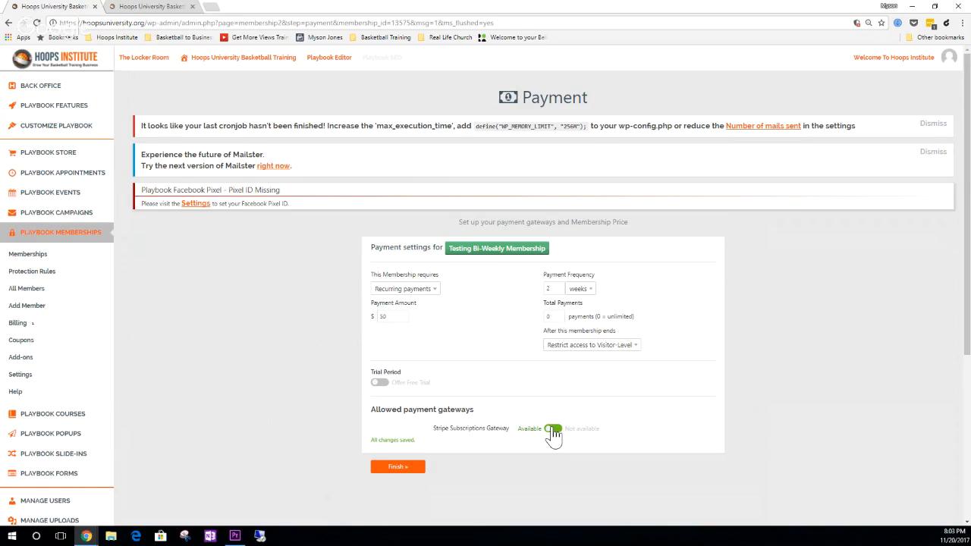
{"action": "left_click", "coordinate": [417, 472]}
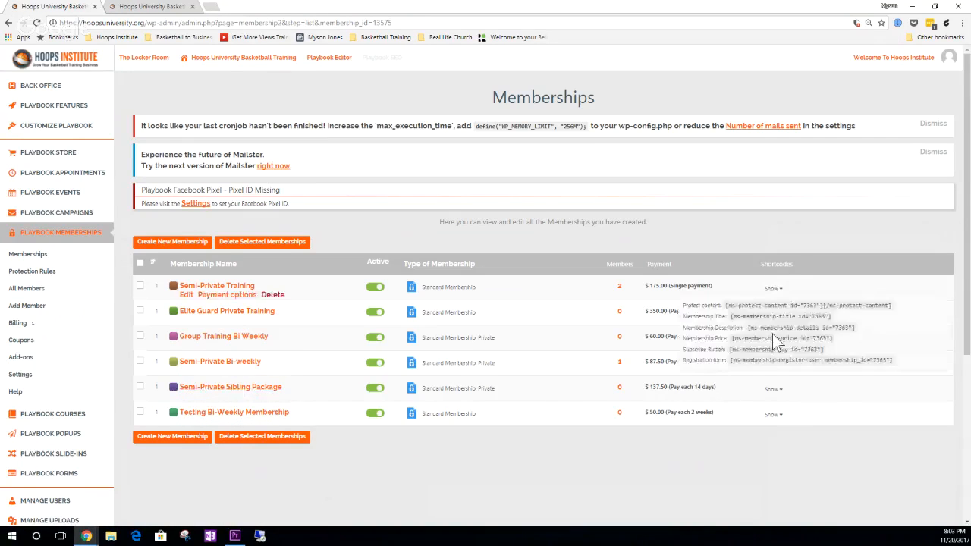
- Show the shortcodes of the Testing Bi-Weekly Membership and select its registration form shortcode
{"action": "mouse_move", "coordinate": [778, 414]}
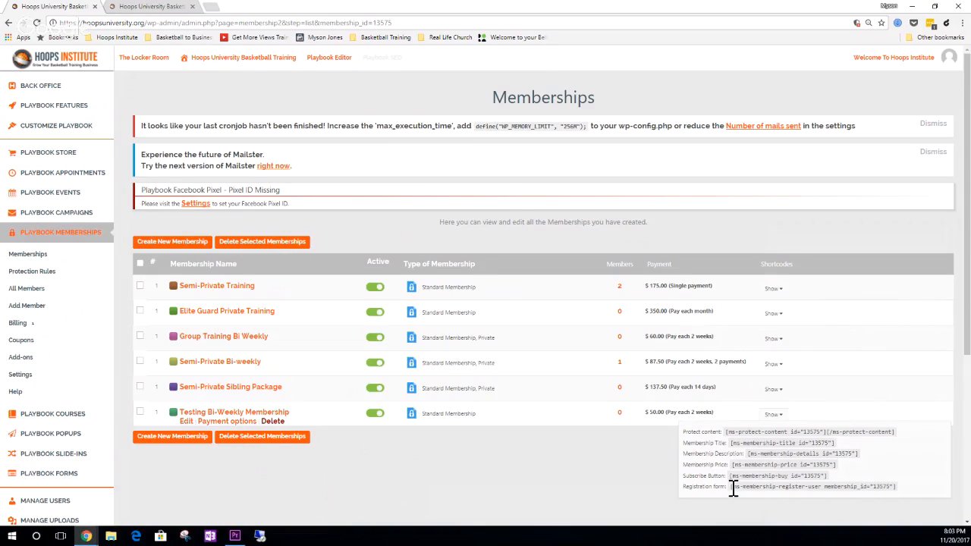
{"action": "left_click_drag", "start_coordinate": [733, 490], "coordinate": [896, 489]}
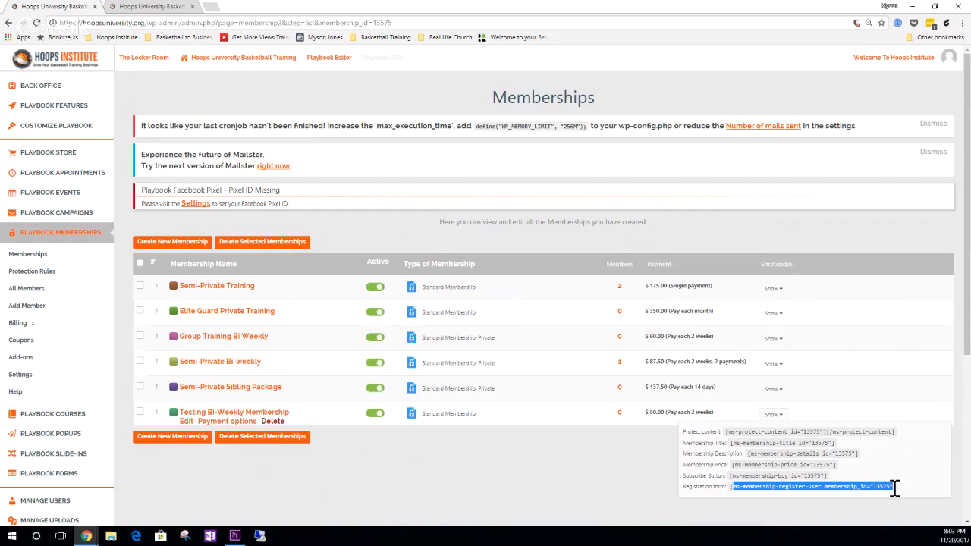
{"action": "mouse_move", "coordinate": [768, 417]}
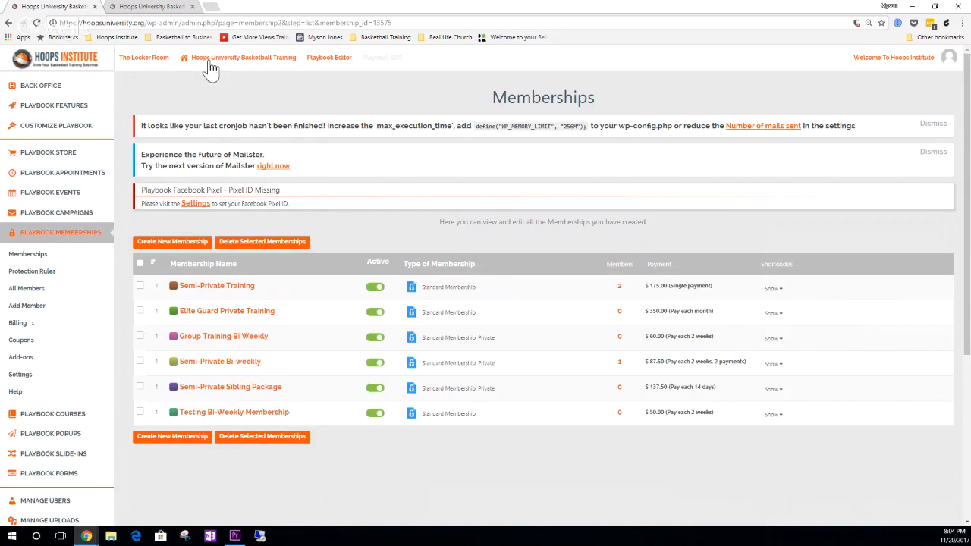
- Switch to the website's page editor and create a new page
{"action": "mouse_move", "coordinate": [217, 64]}
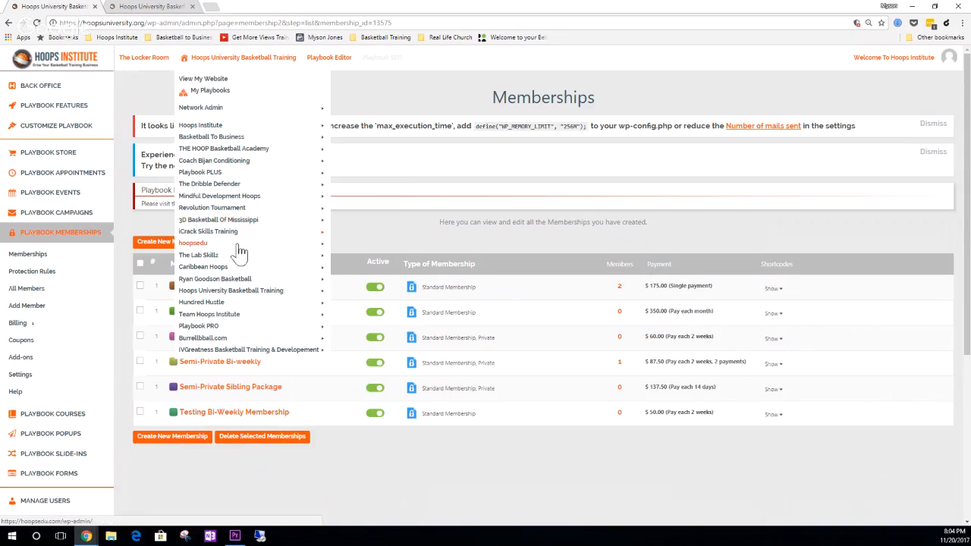
{"action": "mouse_move", "coordinate": [241, 292]}
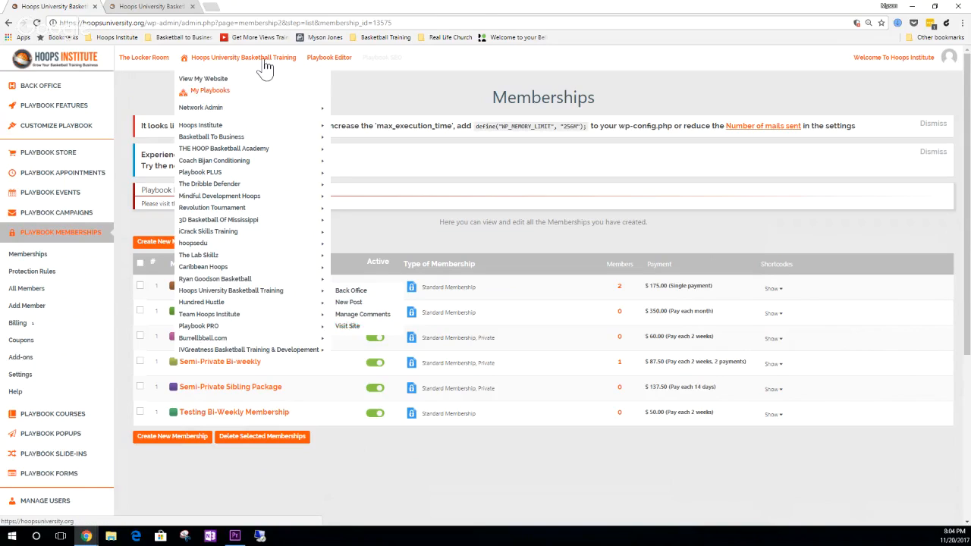
{"action": "left_click", "coordinate": [173, 9]}
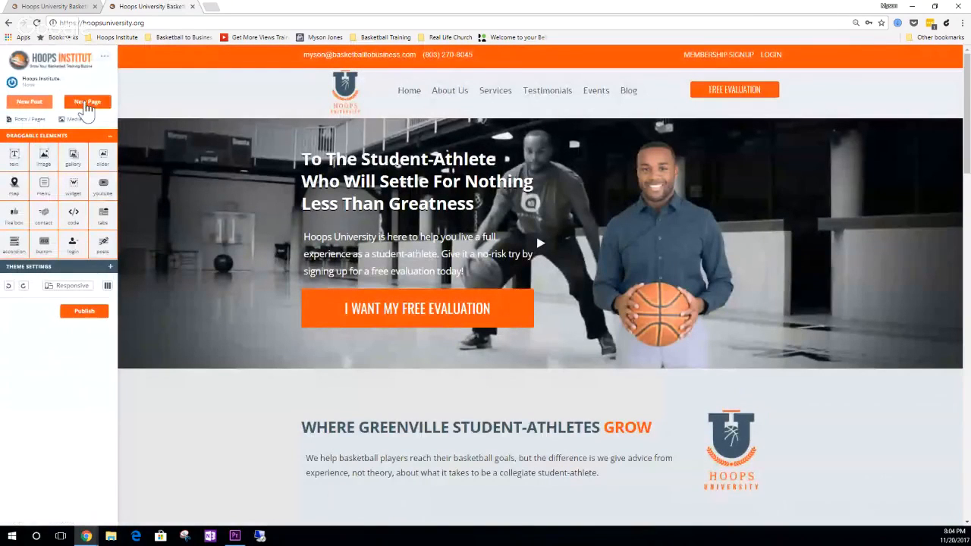
{"action": "left_click", "coordinate": [86, 105]}
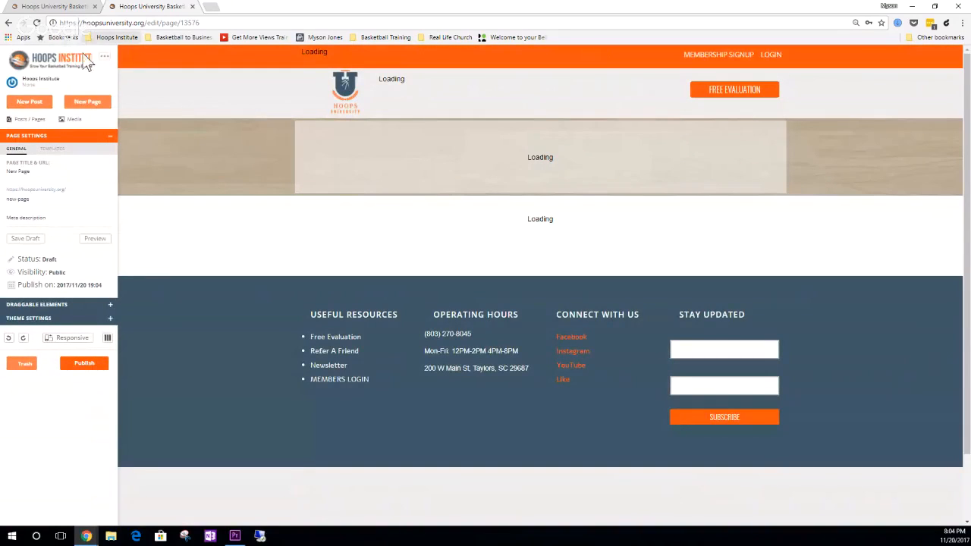
- Change the new page's title to "Testing Bi-Weekly Membership"
{"action": "mouse_move", "coordinate": [31, 173]}
{"action": "left_click", "coordinate": [100, 171]}
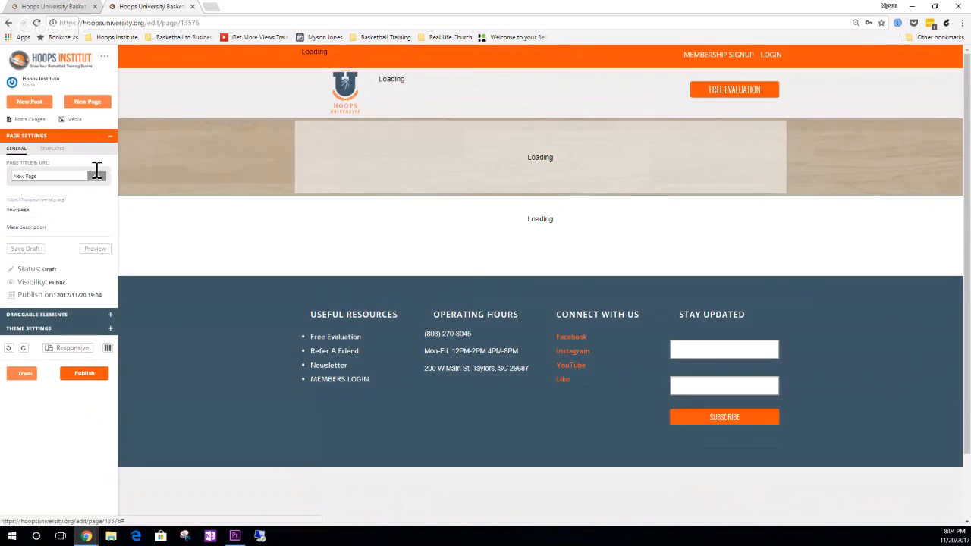
{"action": "double_click", "coordinate": [75, 176]}
{"action": "key", "text": "ctrl+a"}
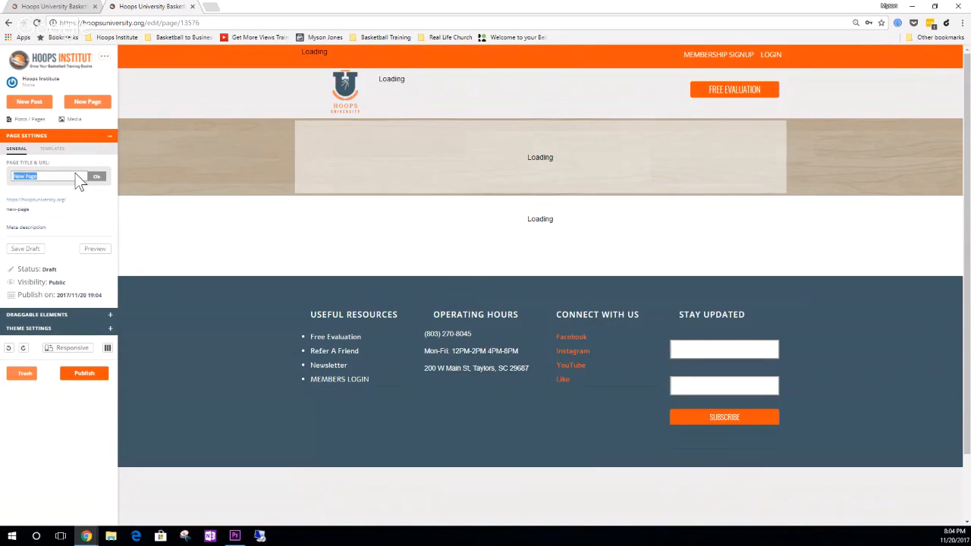
{"action": "type", "text": "Testing B"}
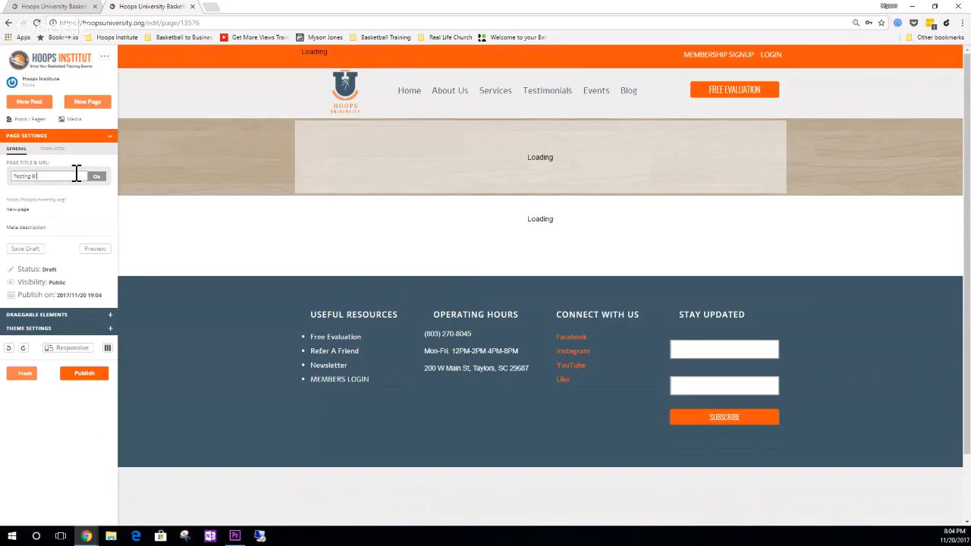
{"action": "type", "text": "i-Weekly Membership"}
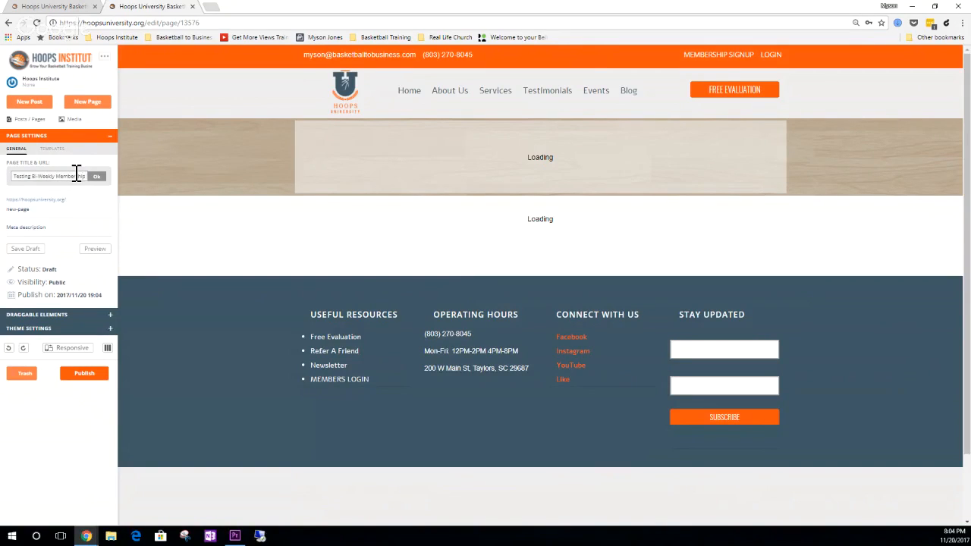
- Set the page's URL slug to "testing-bi-weekly" and confirm it
{"action": "mouse_move", "coordinate": [35, 208]}
{"action": "left_click", "coordinate": [98, 210]}
{"action": "double_click", "coordinate": [63, 210]}
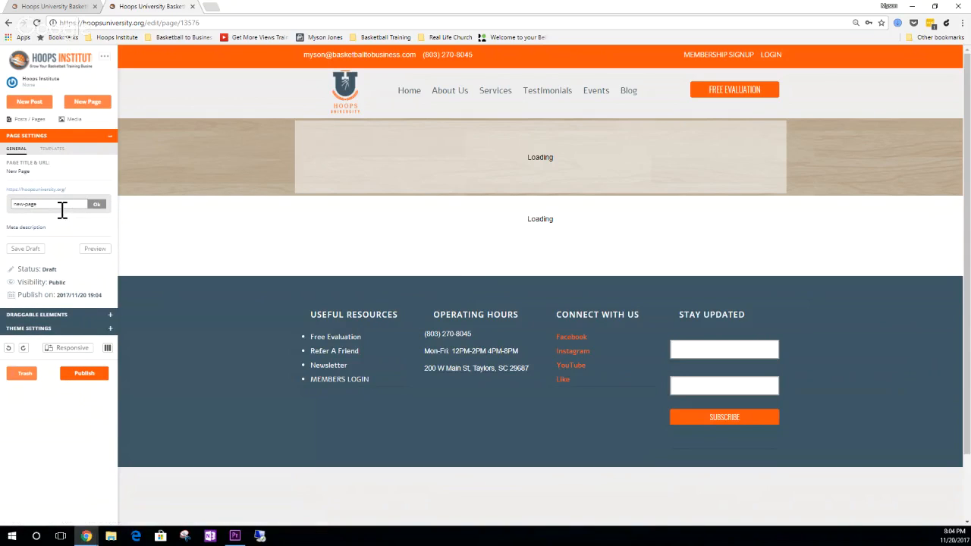
{"action": "key", "text": "ctrl+a"}
{"action": "type", "text": "testing-bi"}
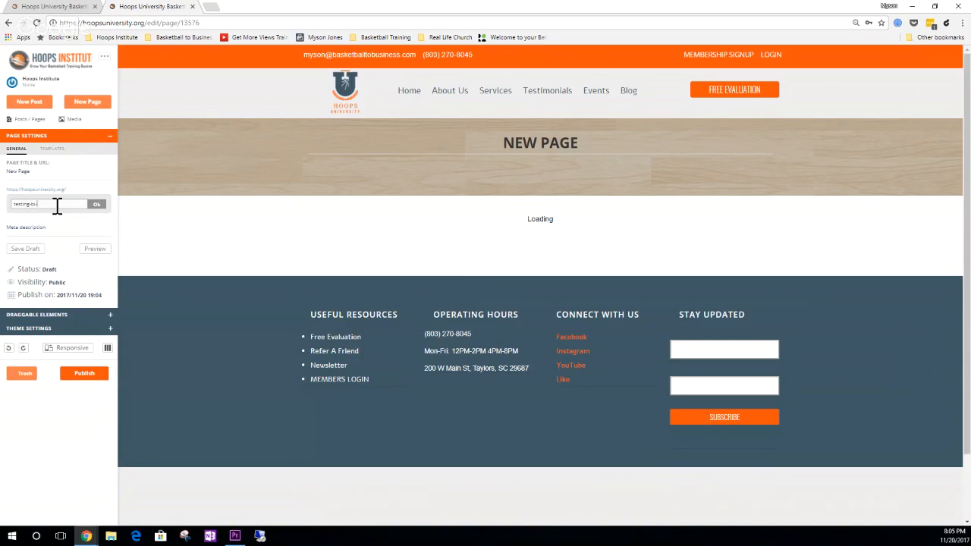
{"action": "type", "text": "-weekly"}
{"action": "left_click", "coordinate": [96, 205]}
- Set the page's meta description to "testing bi-weekly." and confirm it
{"action": "left_click", "coordinate": [94, 220]}
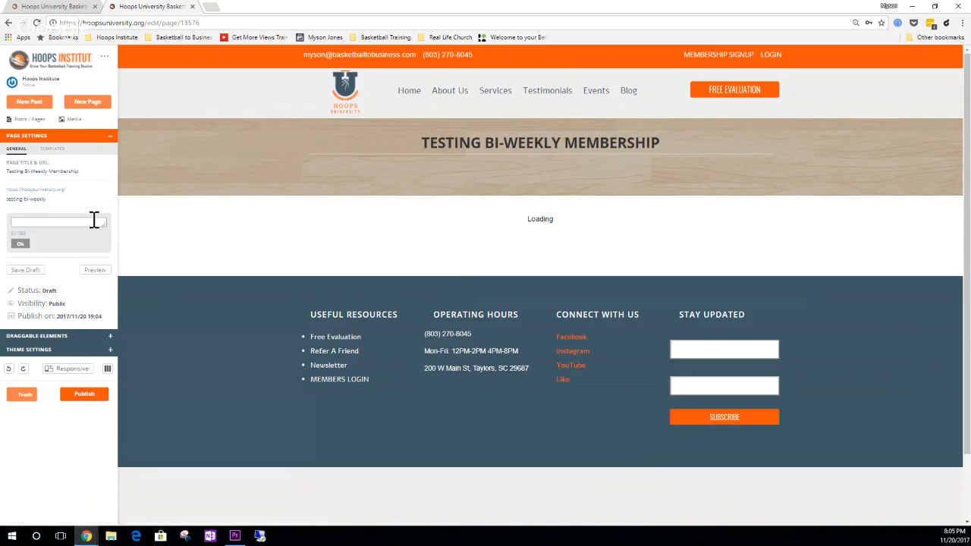
{"action": "type", "text": "testing"}
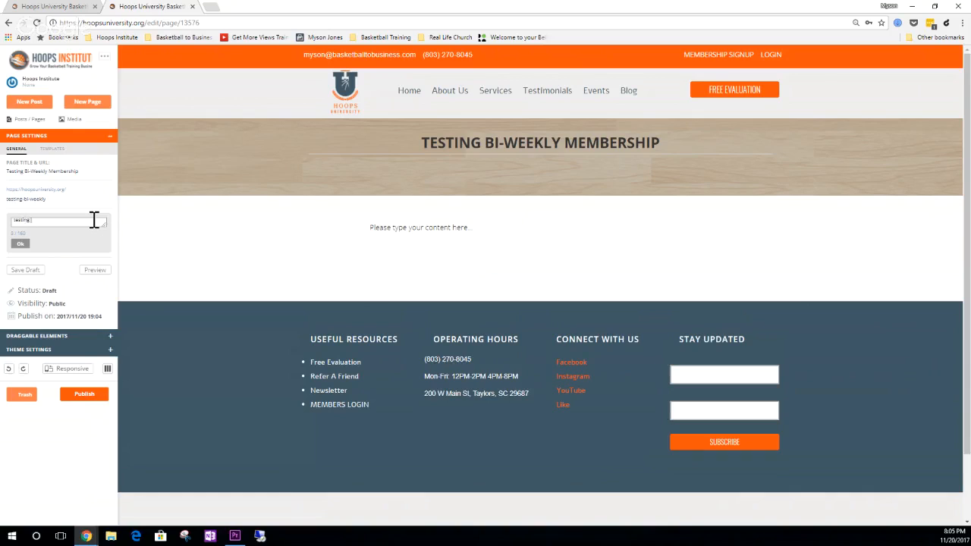
{"action": "type", "text": " bi-weekly"}
{"action": "left_click", "coordinate": [21, 243]}
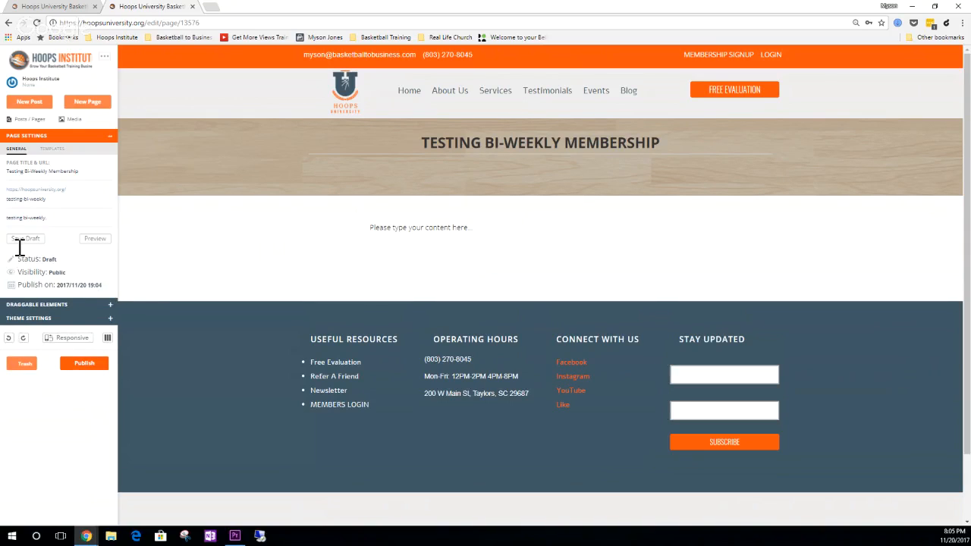
- Add a text element beside the page's default content and replace its placeholder text with the copied registration form shortcode
{"action": "left_click", "coordinate": [41, 306]}
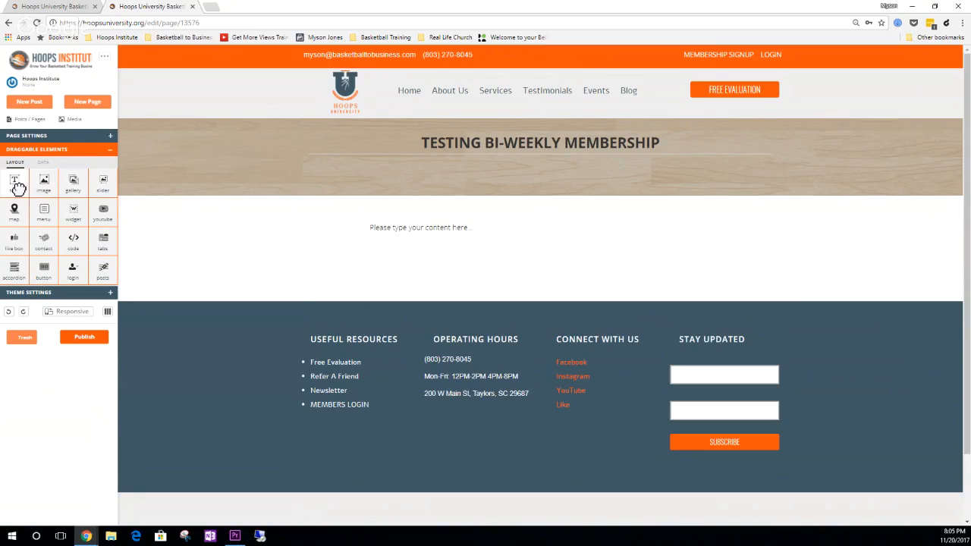
{"action": "left_click_drag", "start_coordinate": [17, 188], "coordinate": [744, 224]}
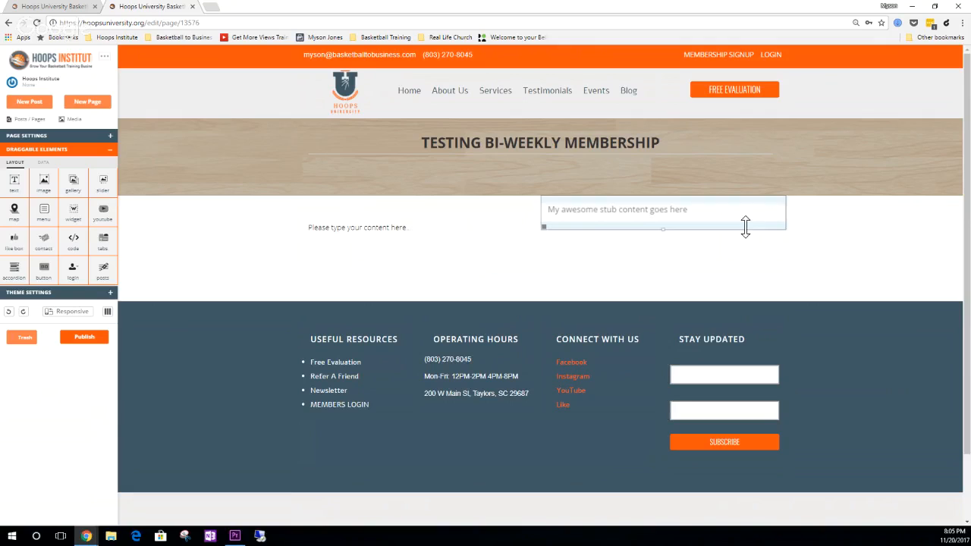
{"action": "double_click", "coordinate": [623, 210]}
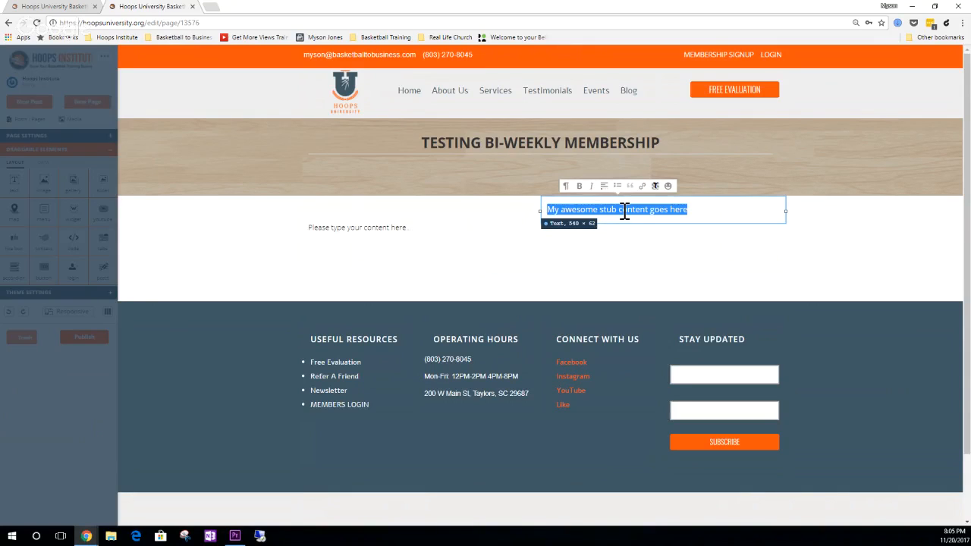
{"action": "key", "text": "ctrl+v"}
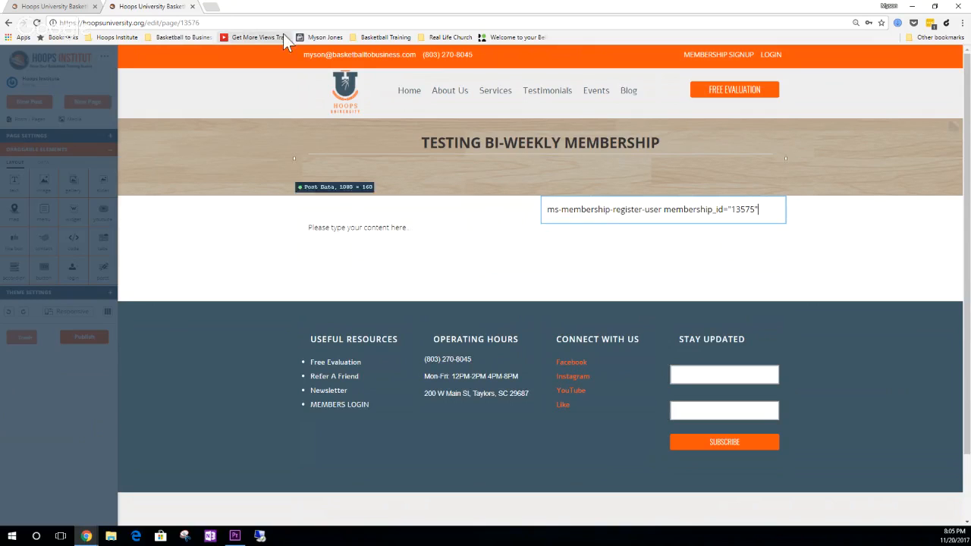
- Review the Testing Bi-Weekly Membership's registration form shortcode in the membership list, and return to the page editor
{"action": "left_click", "coordinate": [67, 9]}
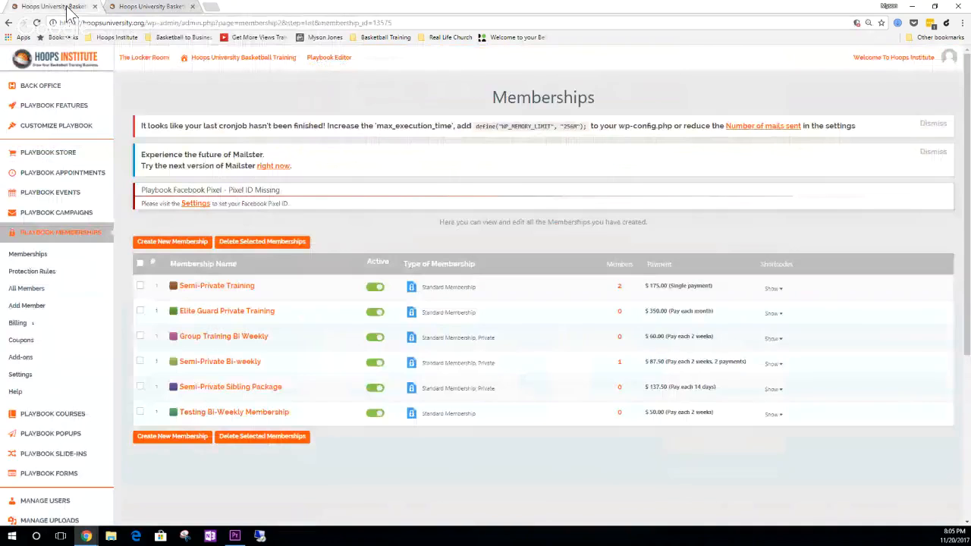
{"action": "left_click", "coordinate": [774, 414]}
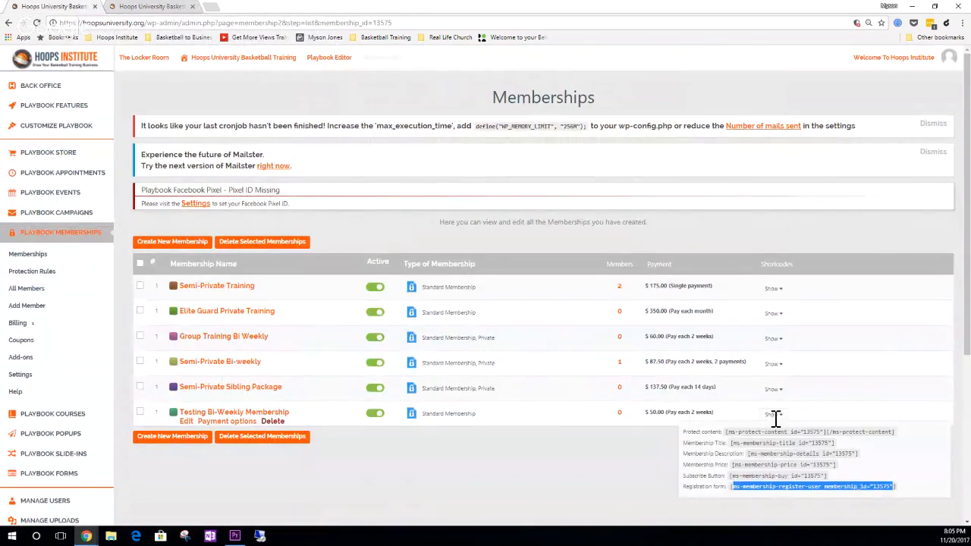
{"action": "left_click", "coordinate": [759, 486]}
{"action": "left_click", "coordinate": [581, 456]}
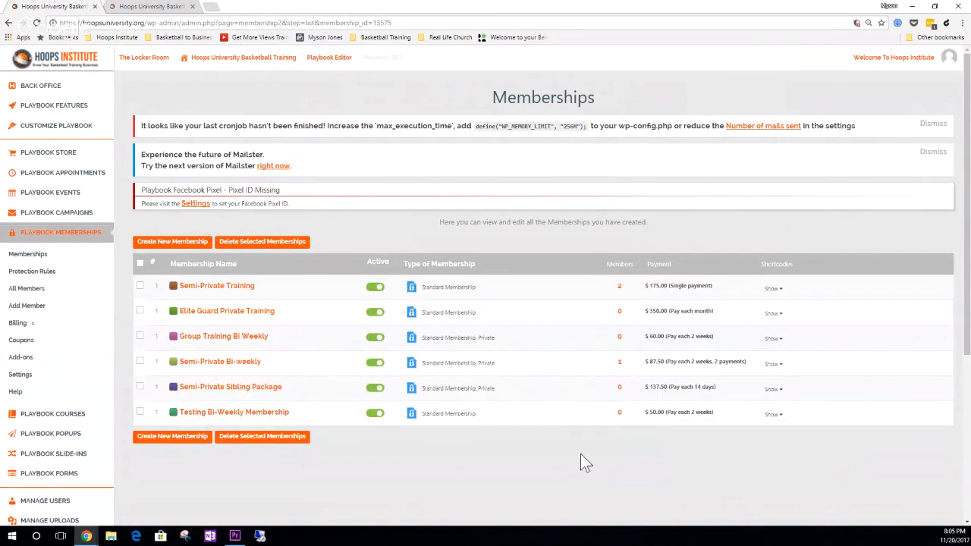
{"action": "left_click", "coordinate": [139, 7]}
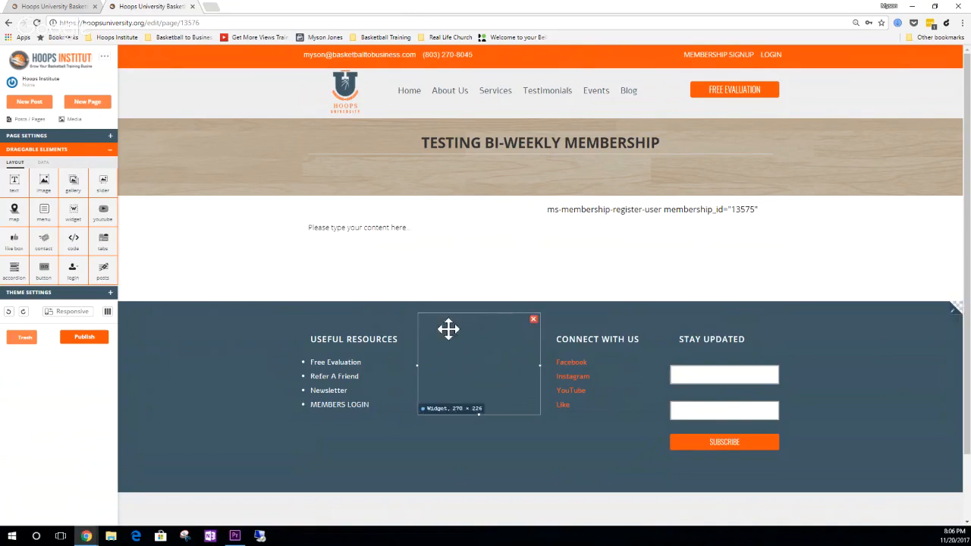
- Localize the Footer section to detach it from the global section, and delete it from the page
{"action": "left_click_drag", "start_coordinate": [398, 329], "coordinate": [601, 338]}
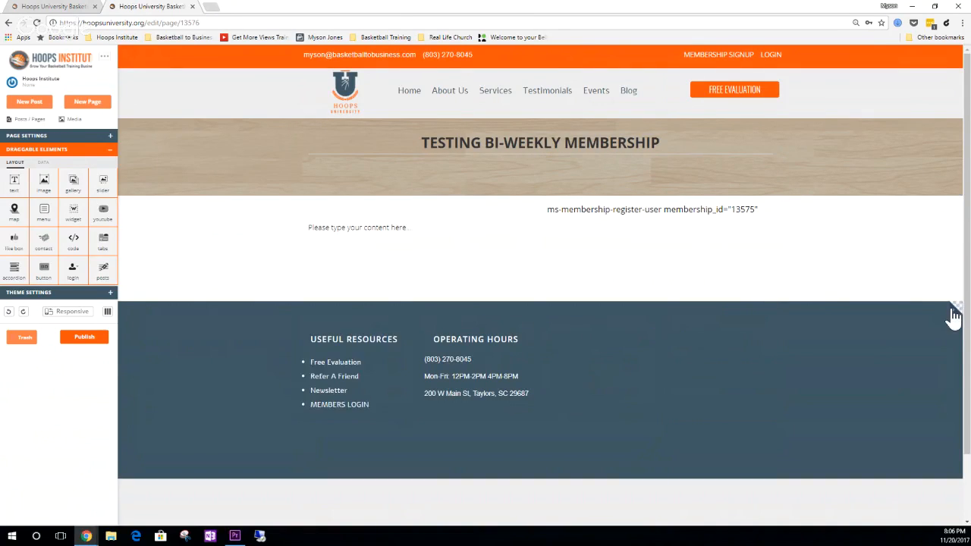
{"action": "left_click", "coordinate": [955, 317]}
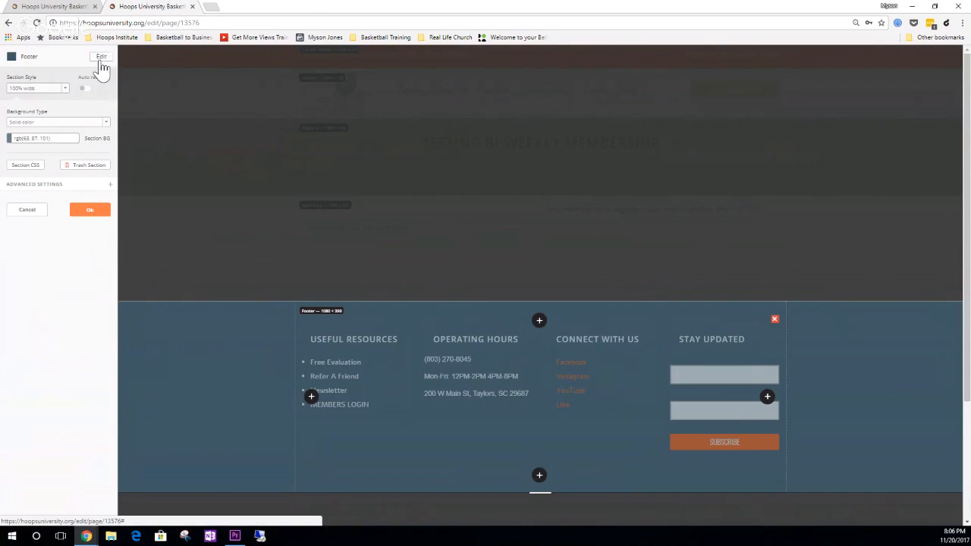
{"action": "left_click", "coordinate": [100, 59]}
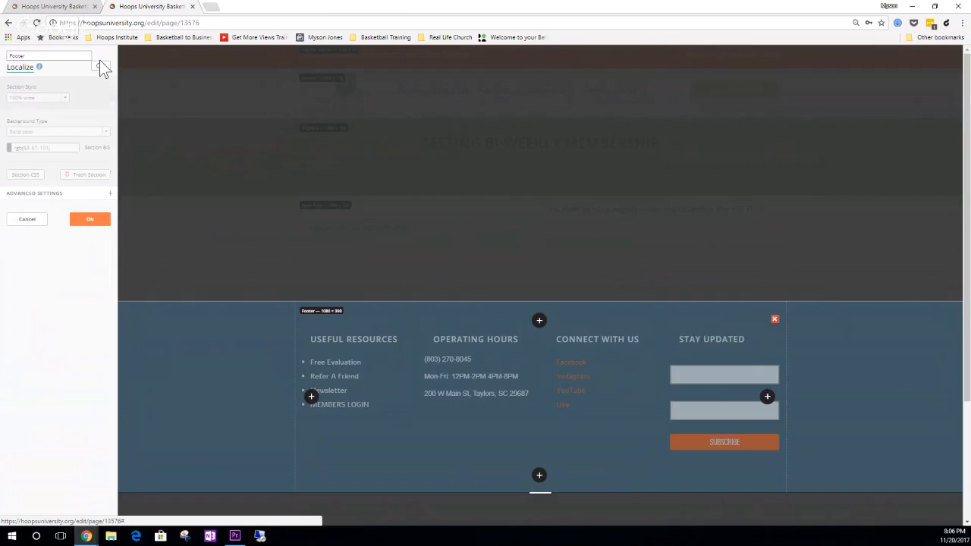
{"action": "left_click", "coordinate": [29, 68]}
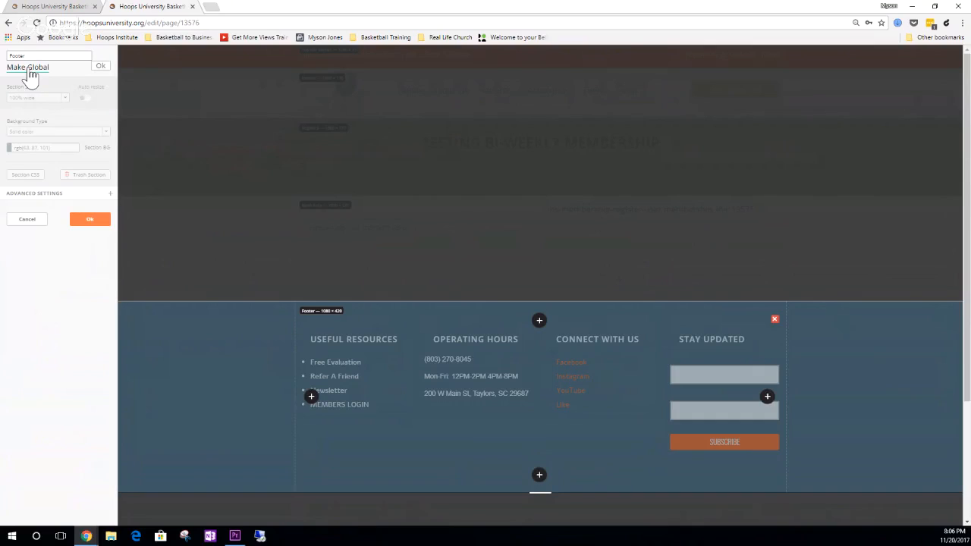
{"action": "left_click", "coordinate": [100, 66]}
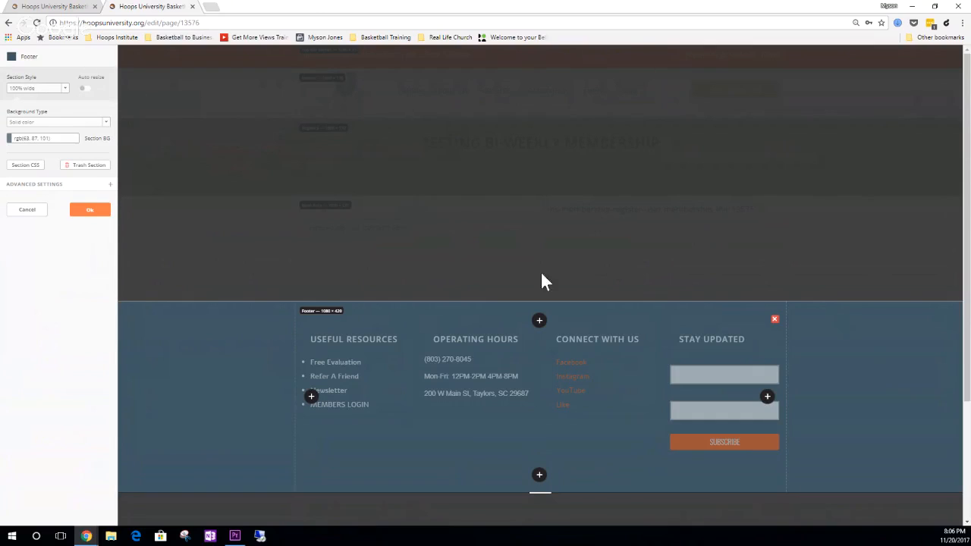
{"action": "left_click", "coordinate": [775, 320]}
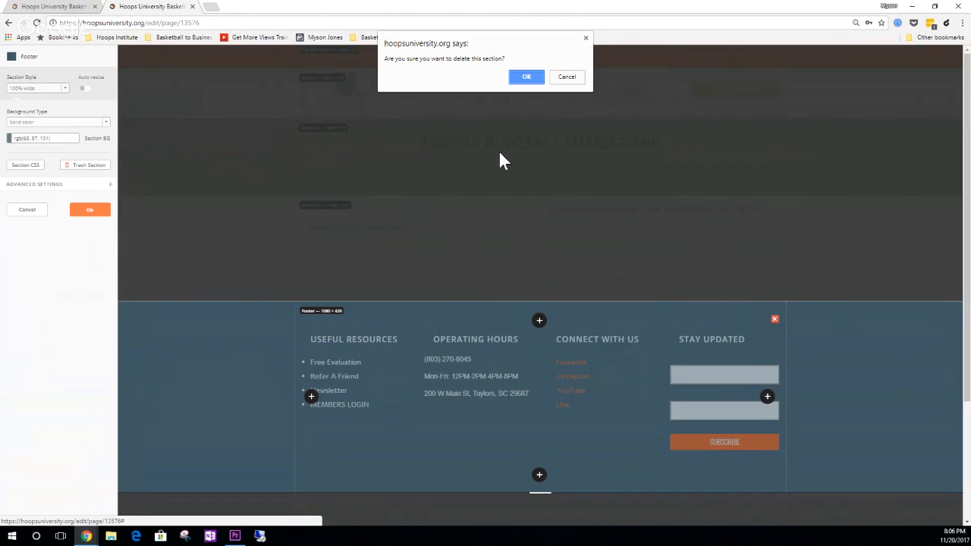
{"action": "left_click", "coordinate": [523, 80]}
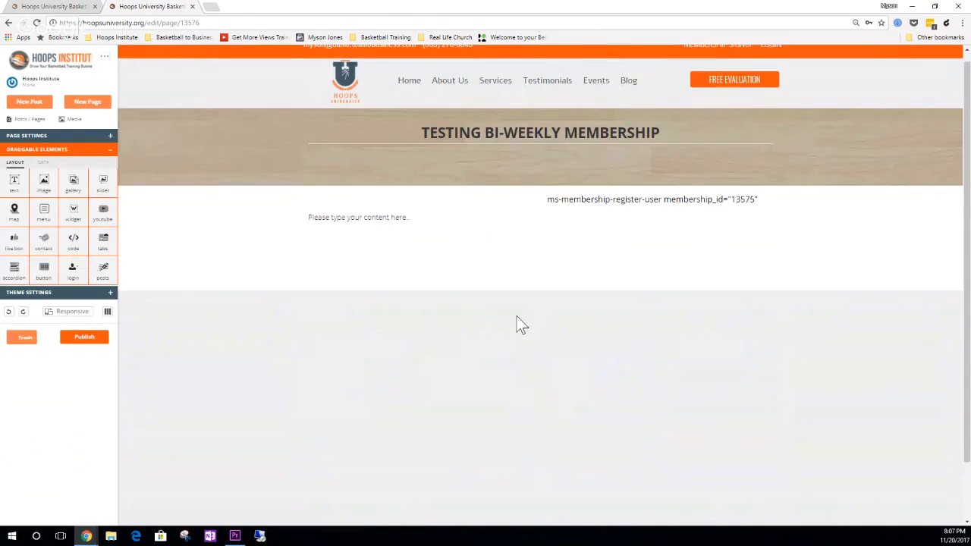
- Localize the Top Bar Menu1 section to detach it from the global section, and delete it from the page
{"action": "scroll", "coordinate": [563, 103], "scroll_direction": "up", "scroll_amount": 1}
{"action": "scroll", "coordinate": [564, 104], "scroll_direction": "down", "scroll_amount": 1}
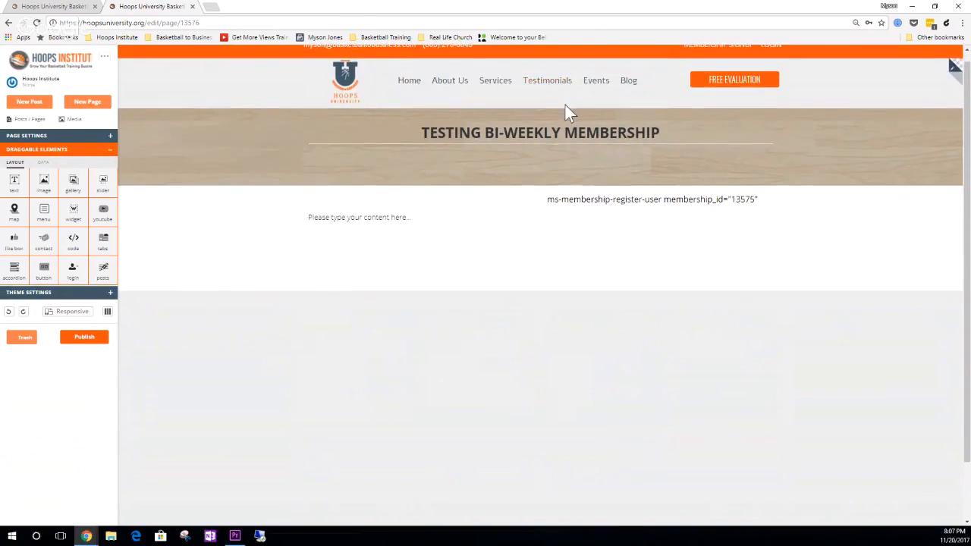
{"action": "scroll", "coordinate": [709, 69], "scroll_direction": "up", "scroll_amount": 1}
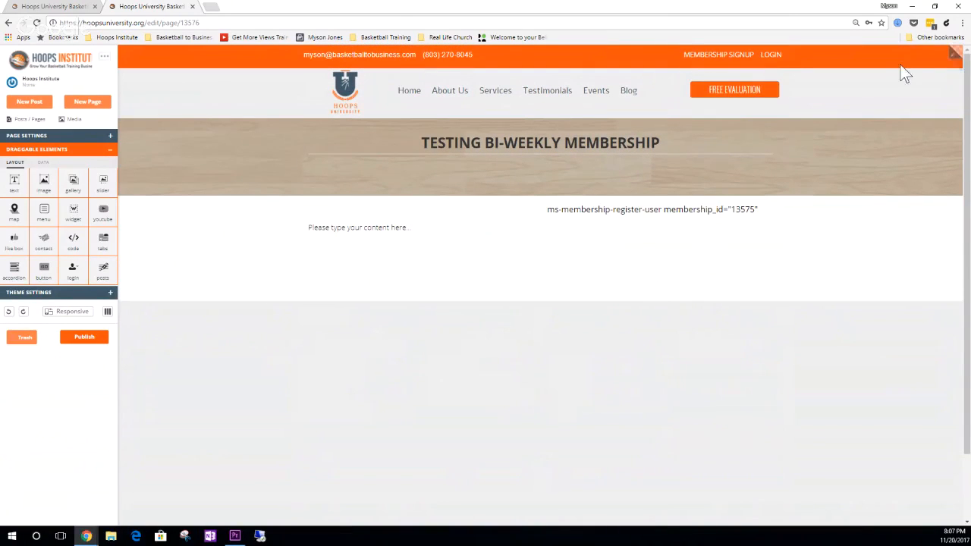
{"action": "left_click", "coordinate": [955, 56]}
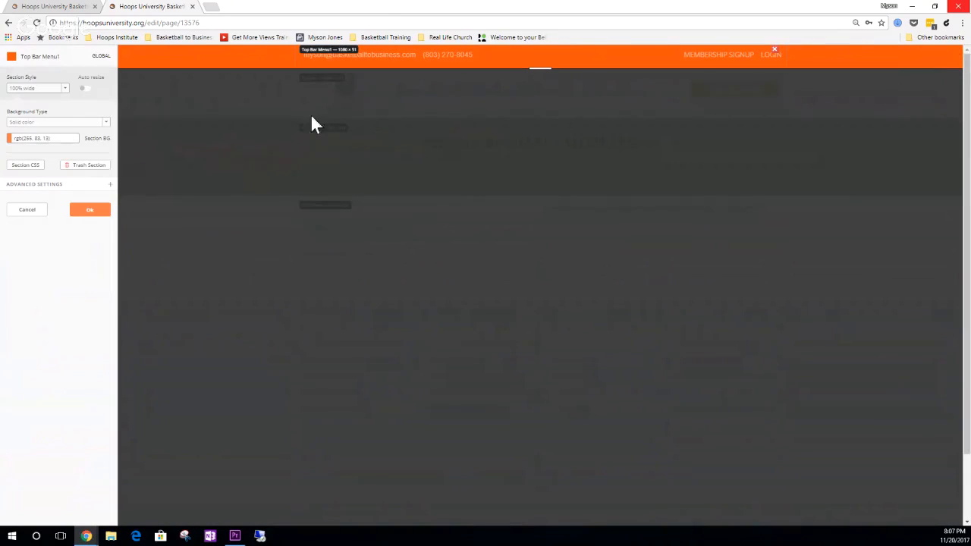
{"action": "left_click", "coordinate": [100, 57]}
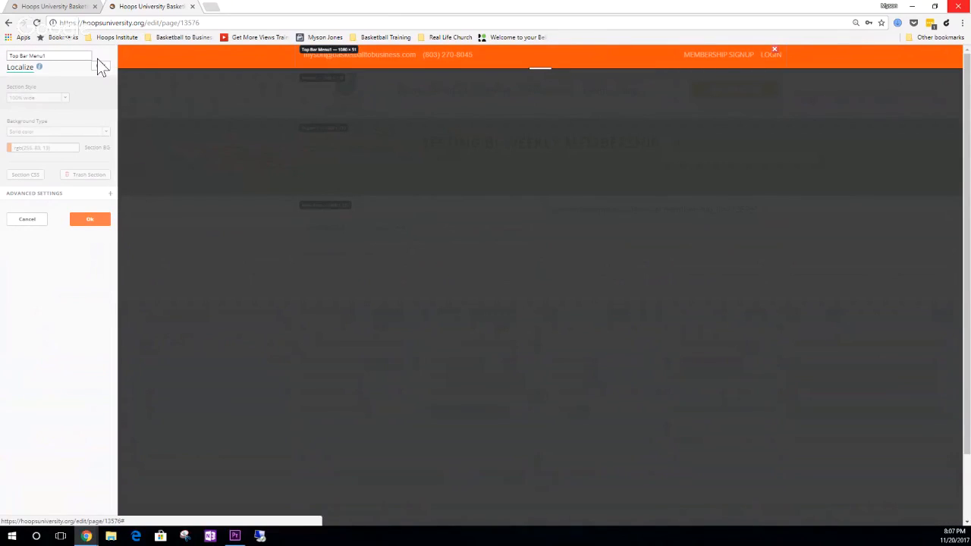
{"action": "left_click", "coordinate": [21, 68]}
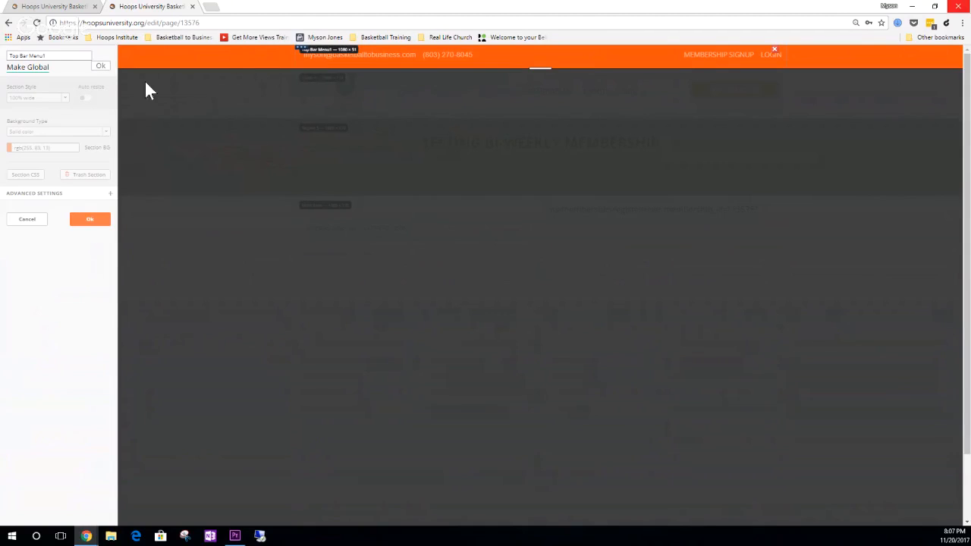
{"action": "left_click", "coordinate": [106, 67]}
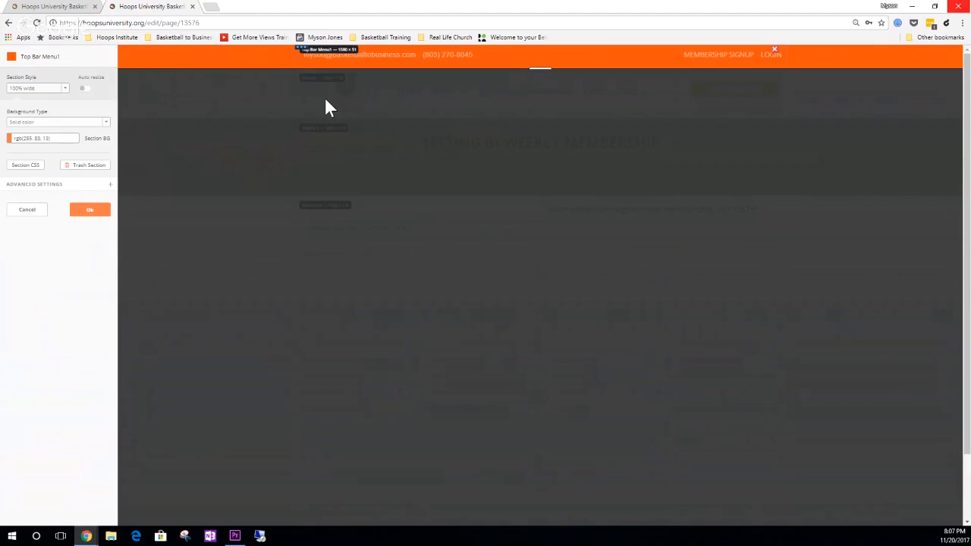
{"action": "left_click", "coordinate": [775, 50]}
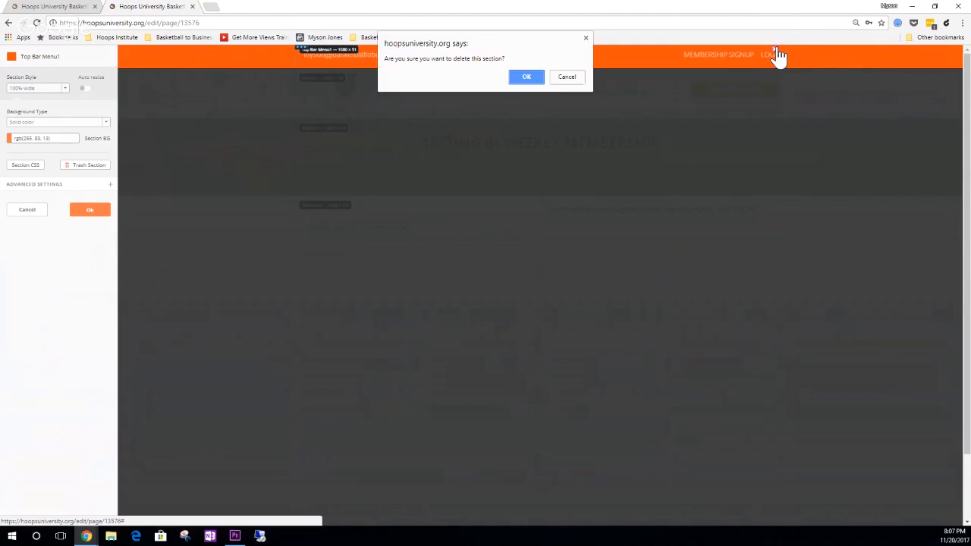
{"action": "left_click", "coordinate": [526, 77]}
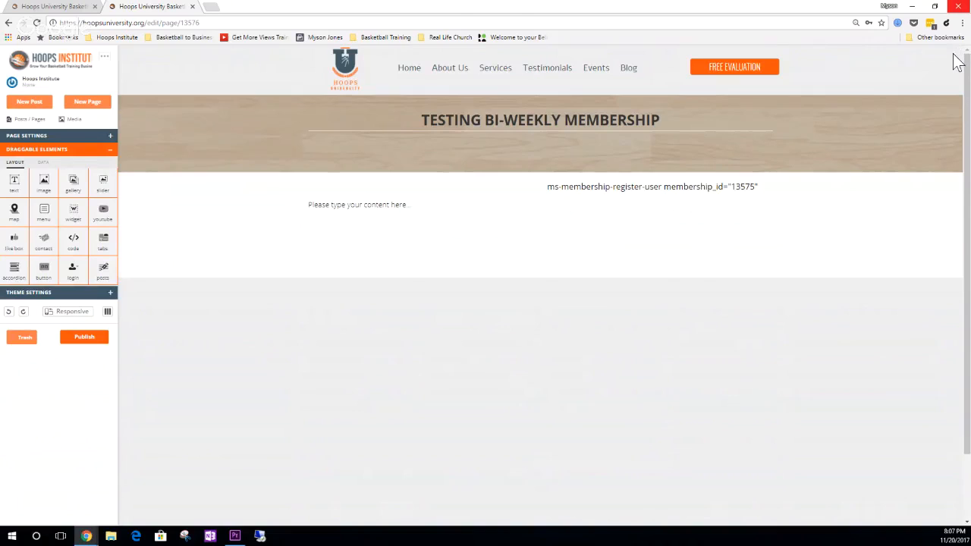
- Insert the global section LP Logo Header below the Header section and apply its settings
{"action": "left_click", "coordinate": [953, 58]}
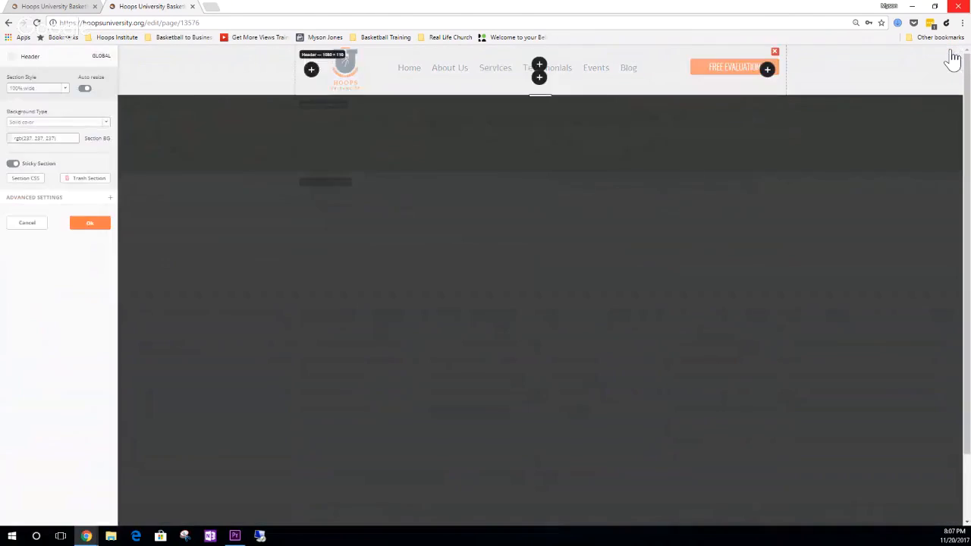
{"action": "left_click", "coordinate": [539, 79]}
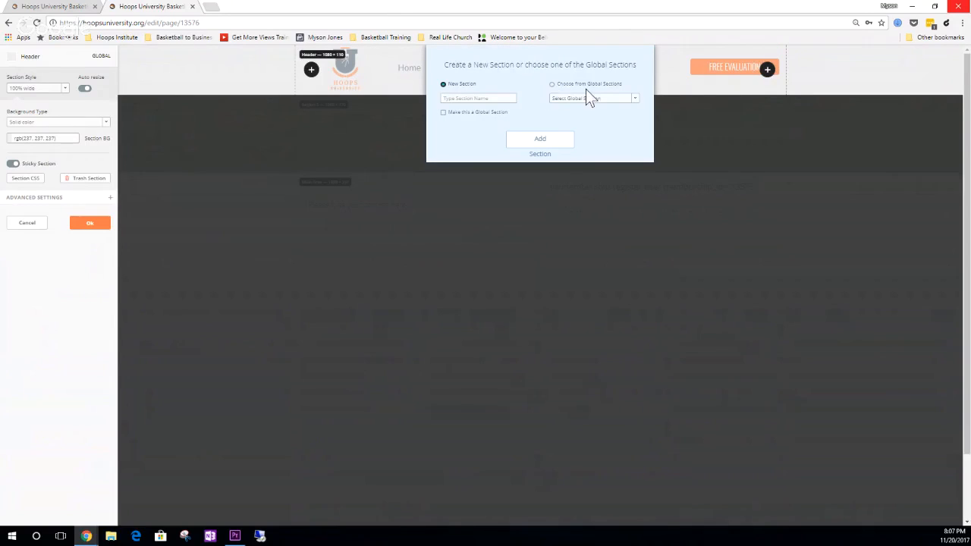
{"action": "left_click", "coordinate": [630, 99]}
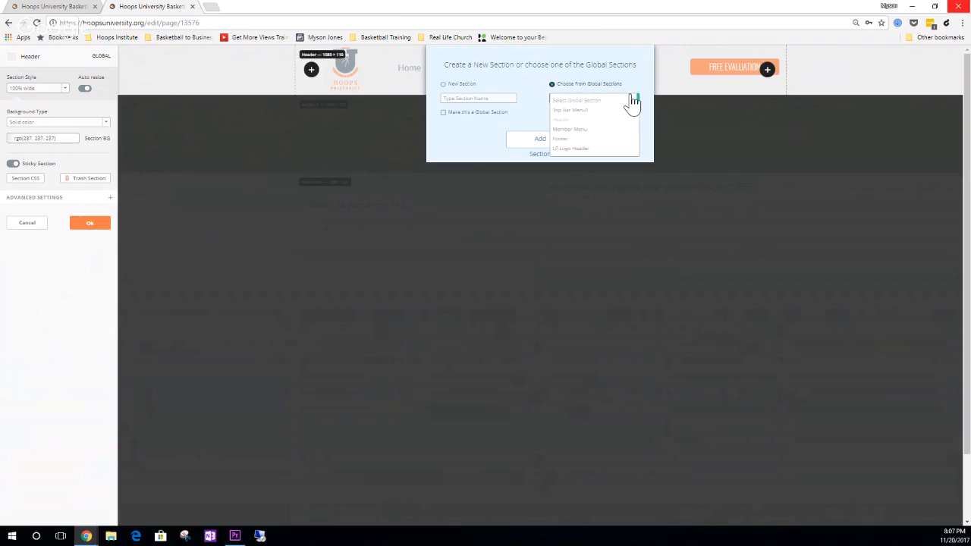
{"action": "left_click", "coordinate": [583, 147]}
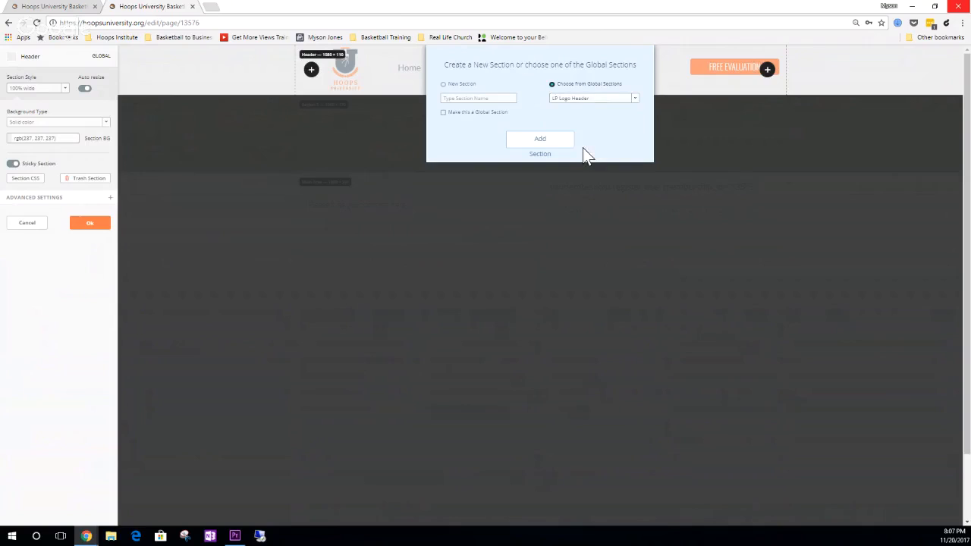
{"action": "left_click", "coordinate": [541, 141]}
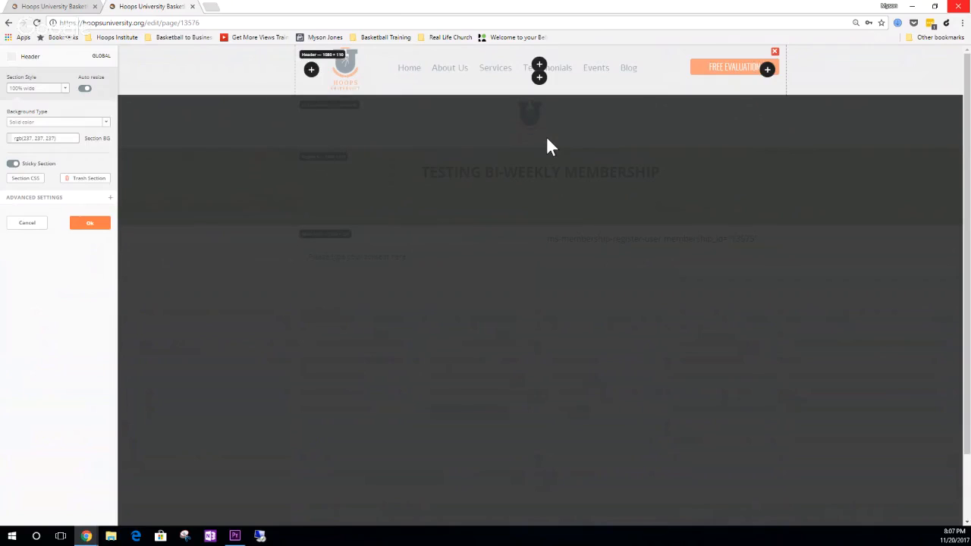
{"action": "left_click", "coordinate": [548, 139]}
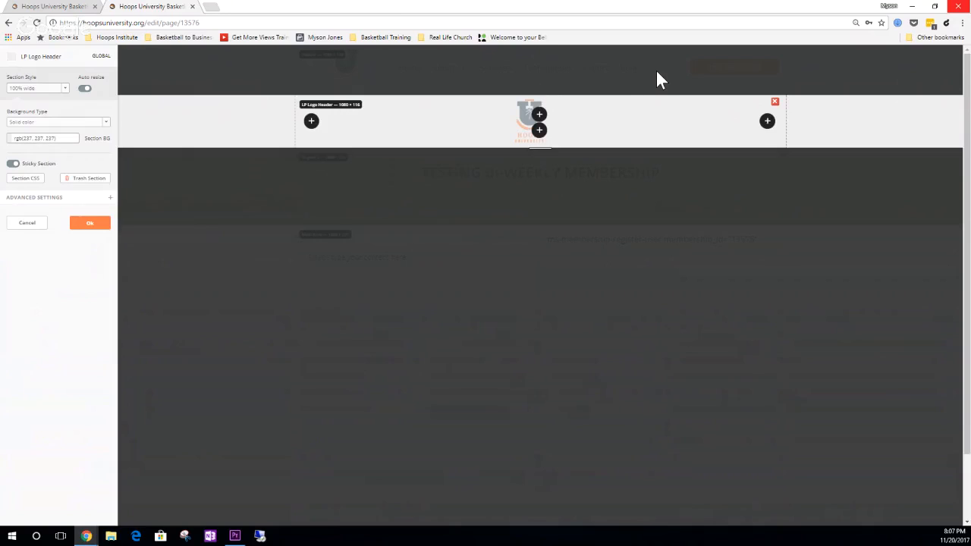
{"action": "left_click", "coordinate": [88, 223]}
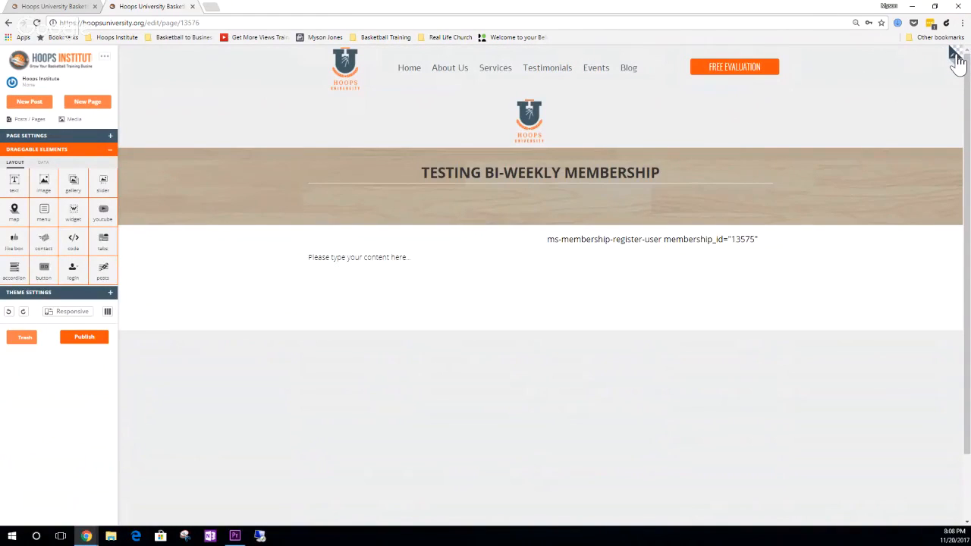
- Localize the Header section to detach it from the global section, and delete it from the page
{"action": "left_click", "coordinate": [956, 58]}
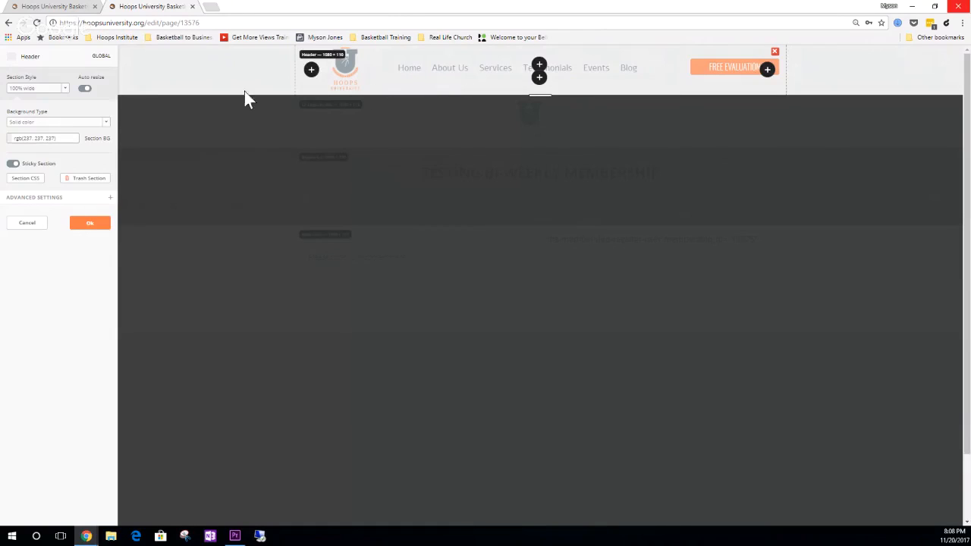
{"action": "left_click", "coordinate": [96, 61]}
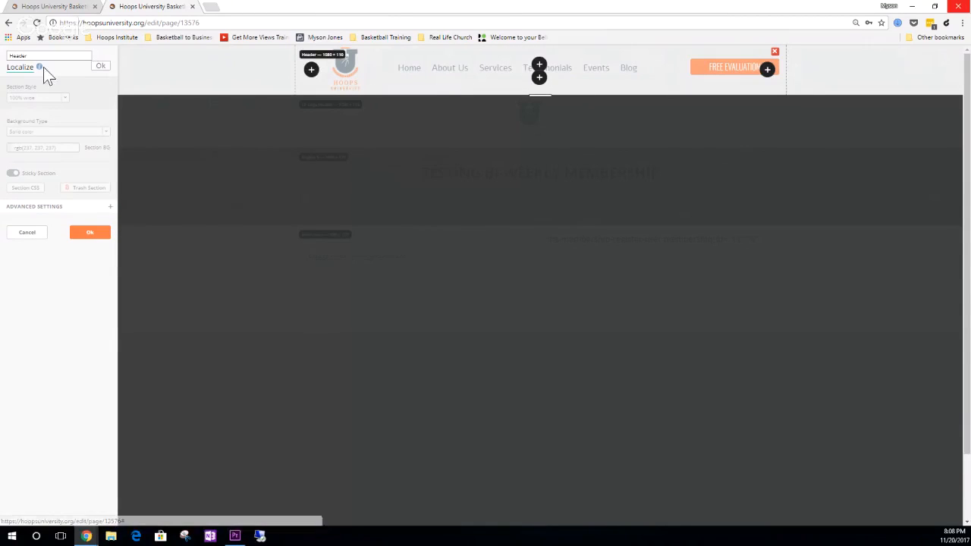
{"action": "left_click", "coordinate": [105, 67]}
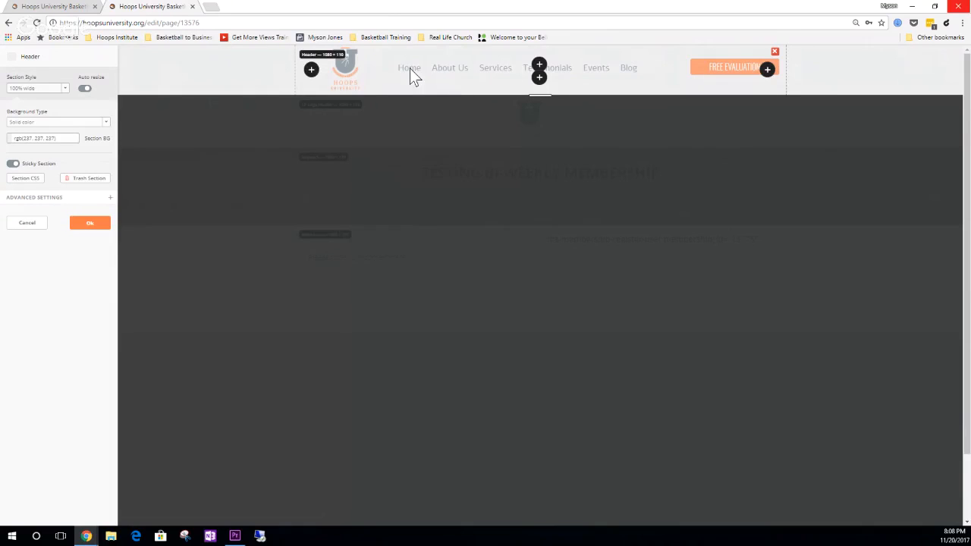
{"action": "left_click", "coordinate": [775, 52]}
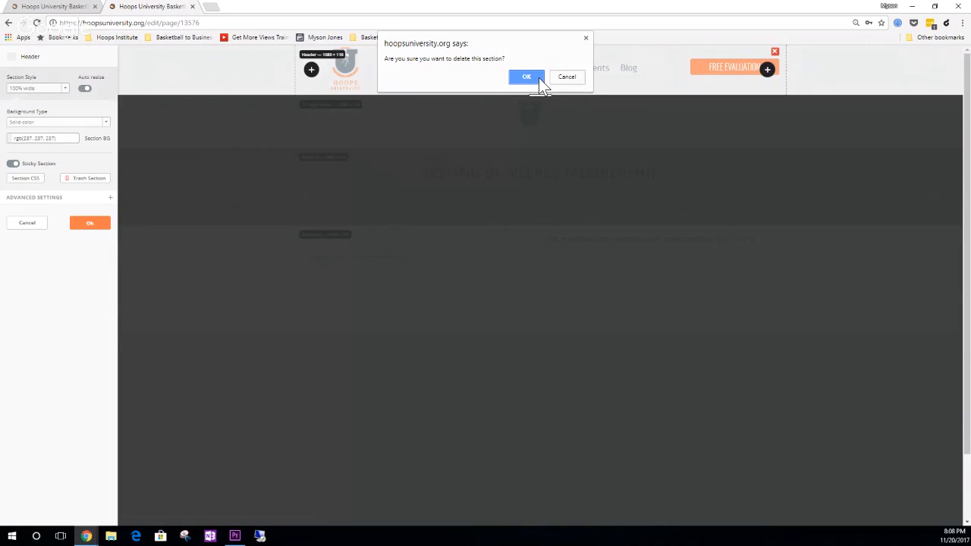
{"action": "left_click", "coordinate": [526, 77]}
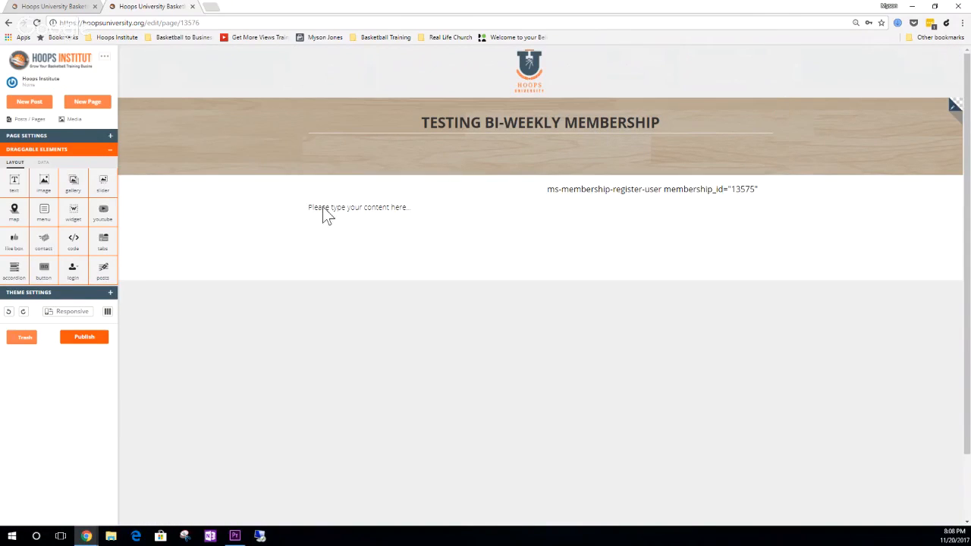
- Add an image element below the content placeholder, insert the testimonial photo of the two men from the media library, and crop it to them
{"action": "left_click_drag", "start_coordinate": [43, 186], "coordinate": [412, 221]}
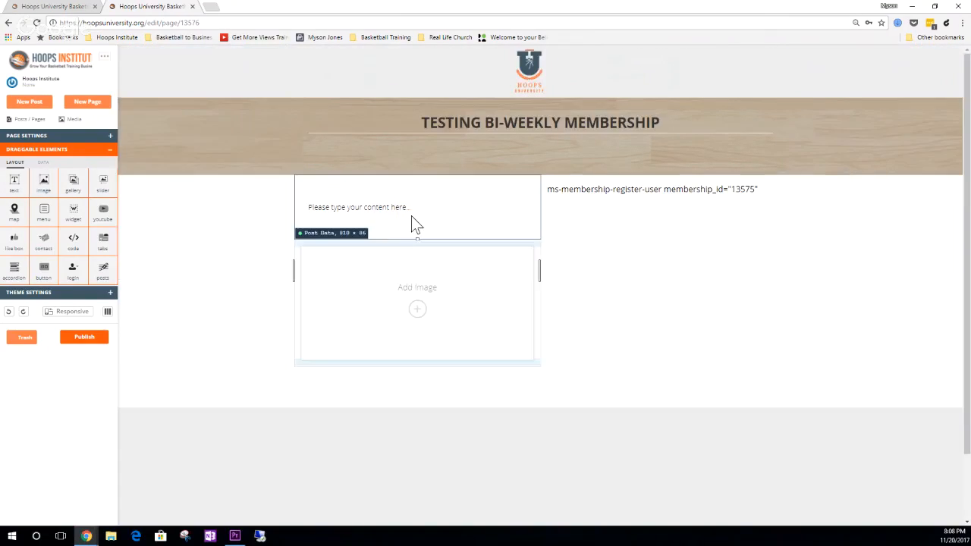
{"action": "left_click", "coordinate": [424, 309]}
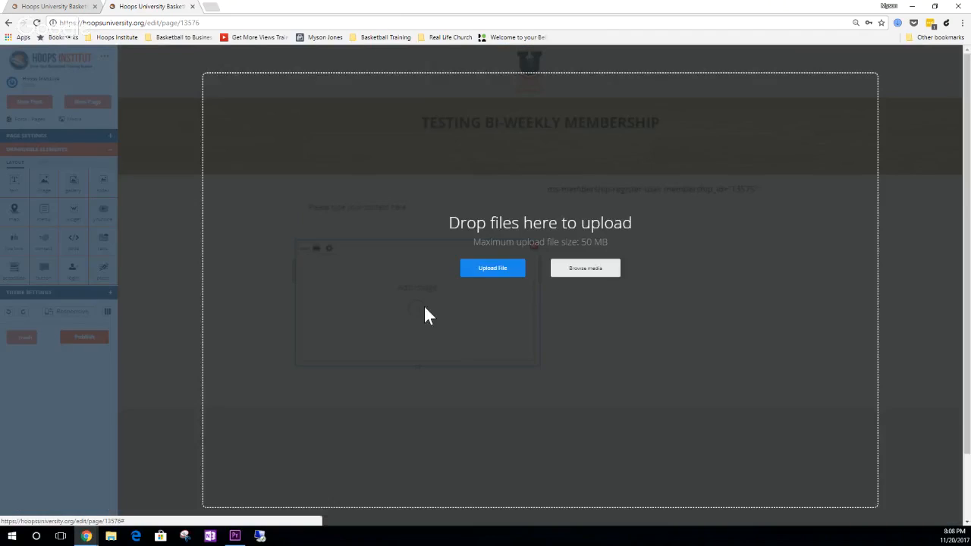
{"action": "left_click", "coordinate": [498, 267]}
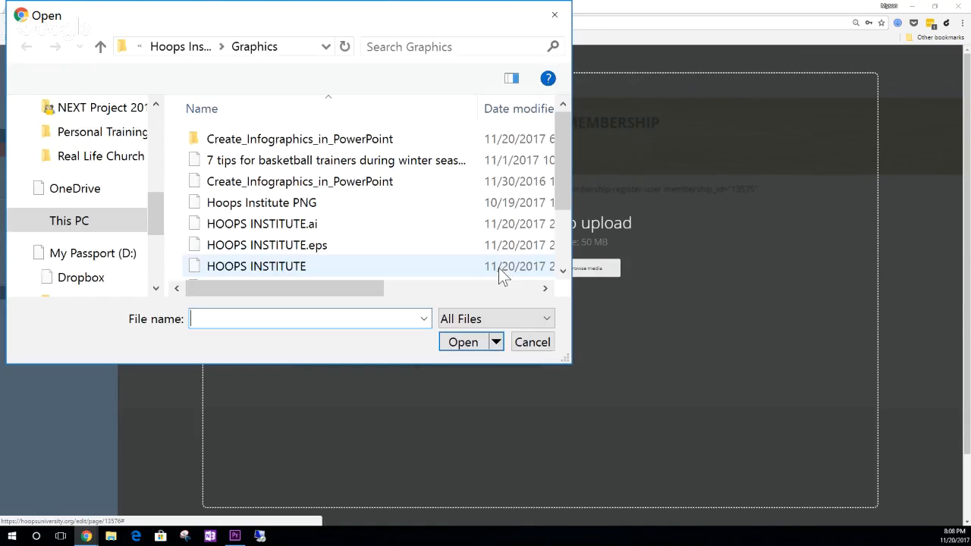
{"action": "left_click", "coordinate": [550, 22]}
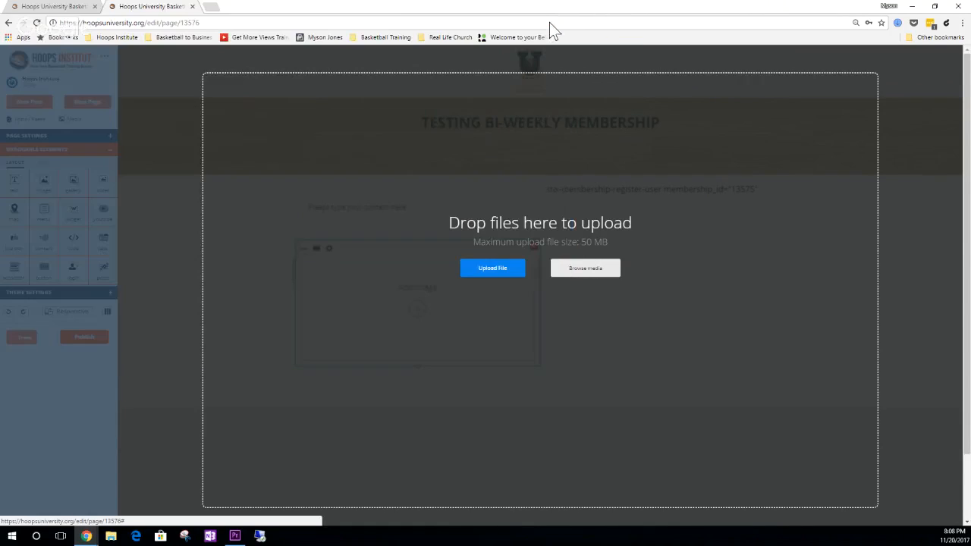
{"action": "left_click", "coordinate": [579, 269]}
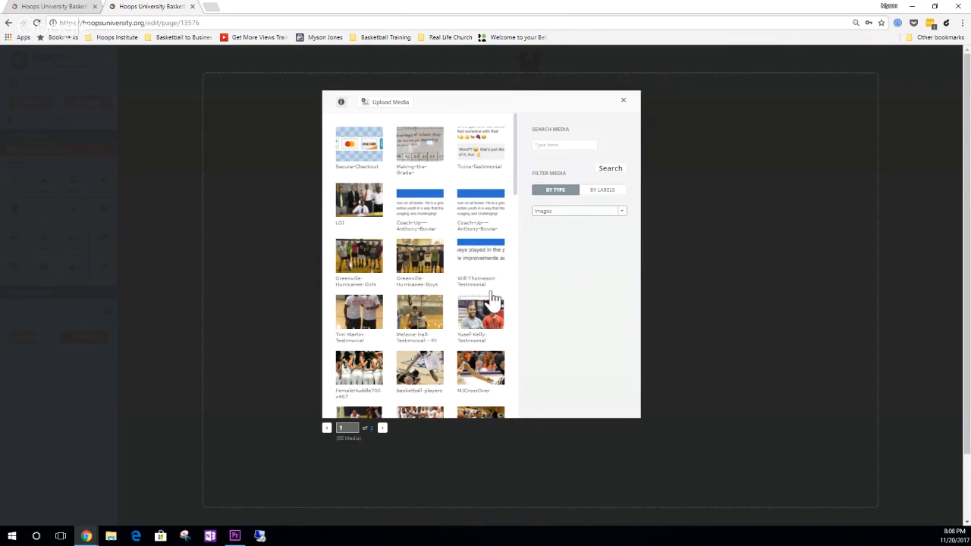
{"action": "left_click", "coordinate": [490, 318]}
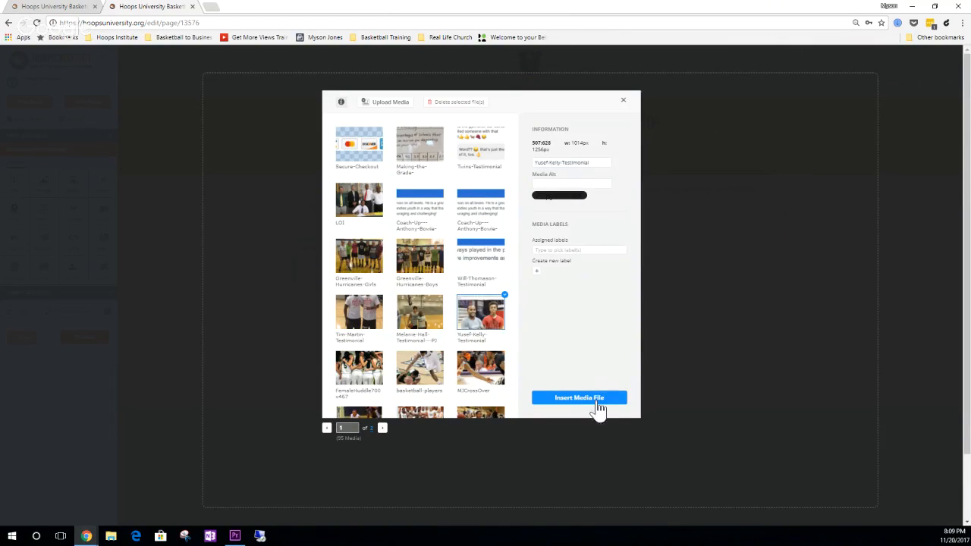
{"action": "left_click", "coordinate": [580, 399]}
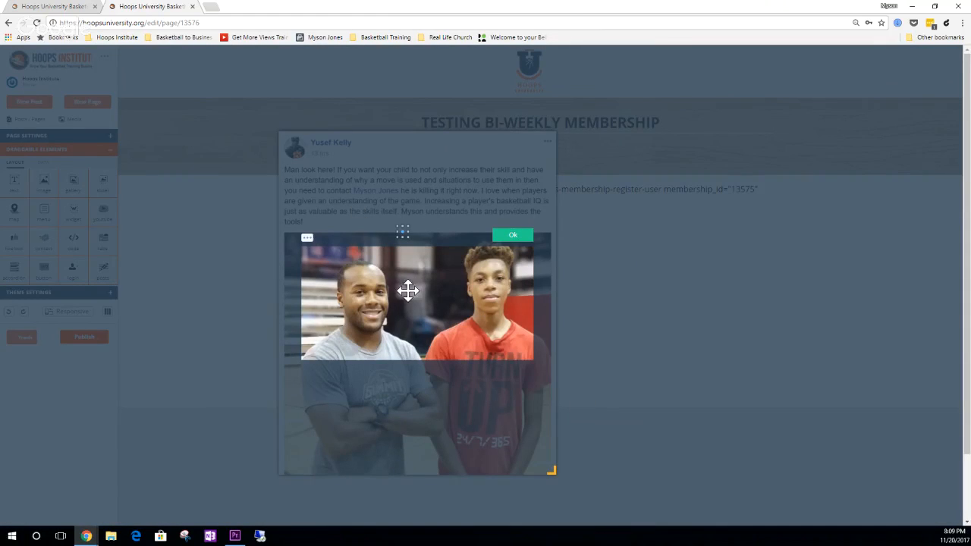
{"action": "left_click_drag", "start_coordinate": [408, 290], "coordinate": [408, 304]}
{"action": "left_click", "coordinate": [509, 240]}
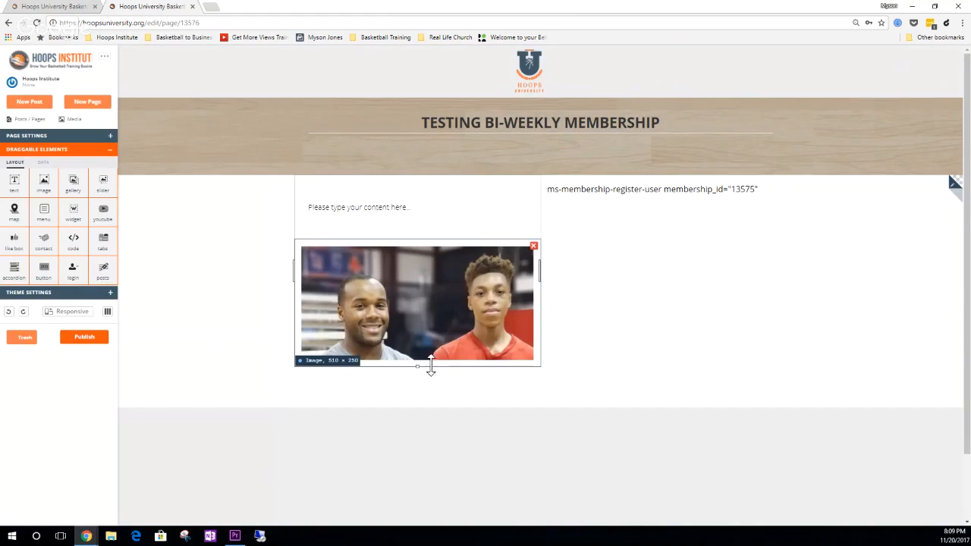
- Extend the photo's height to 390 and delete the Post Data element above it
{"action": "left_click_drag", "start_coordinate": [418, 369], "coordinate": [418, 426]}
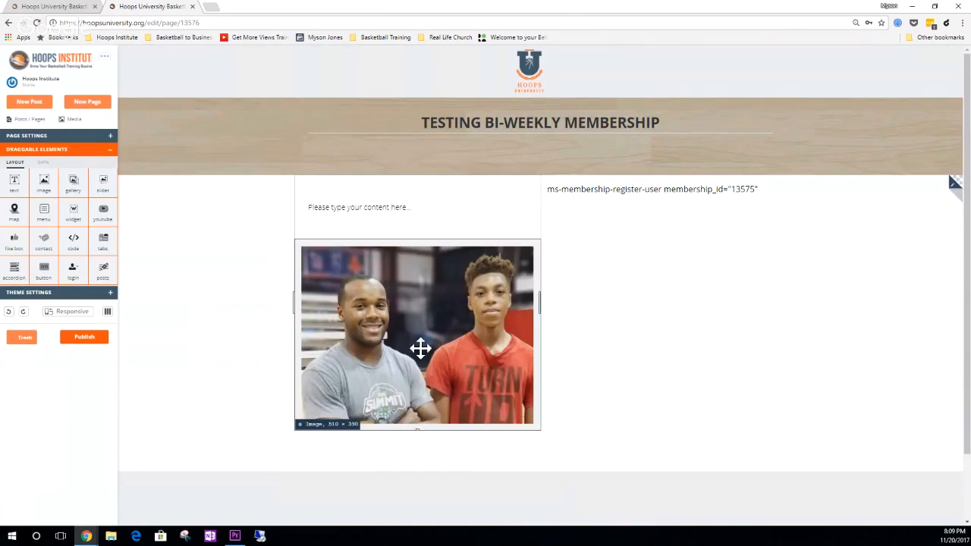
{"action": "left_click_drag", "start_coordinate": [418, 349], "coordinate": [453, 220]}
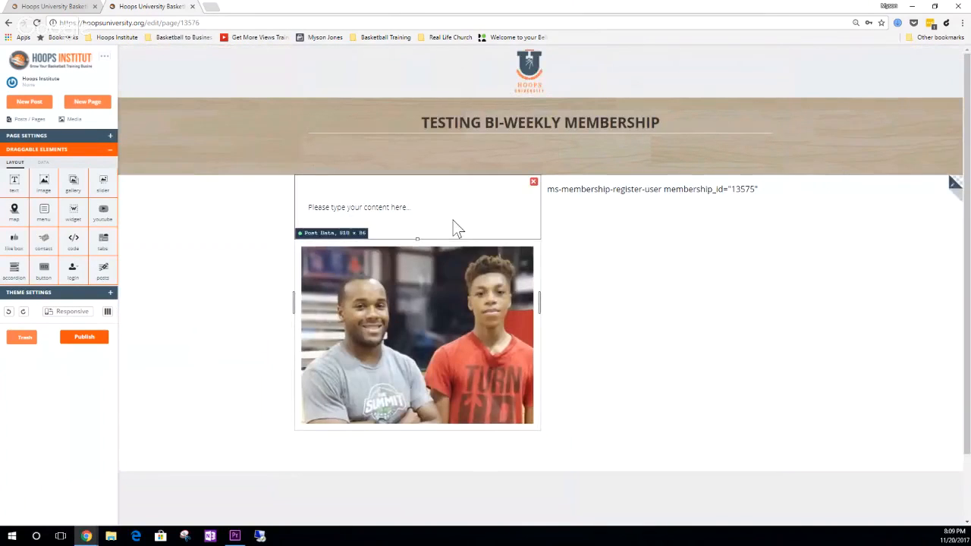
{"action": "left_click", "coordinate": [534, 184]}
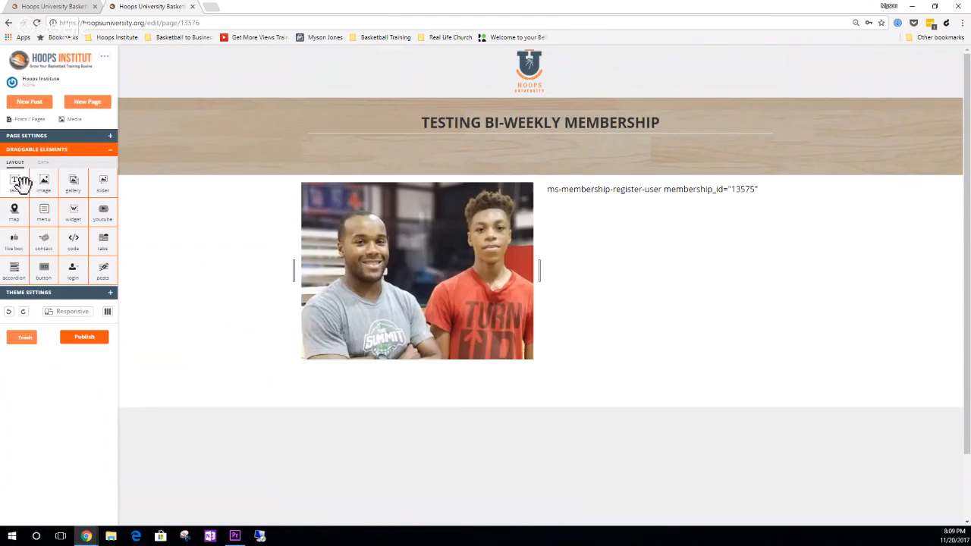
- Add a text element below the photo and replace its stub text with "Content Content" followed by a new line
{"action": "left_click_drag", "start_coordinate": [17, 182], "coordinate": [336, 372]}
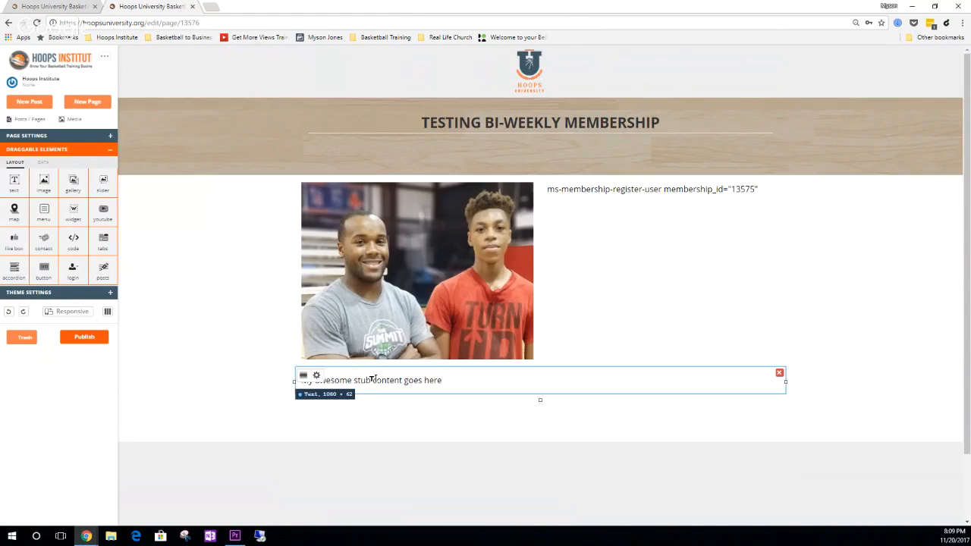
{"action": "double_click", "coordinate": [375, 380]}
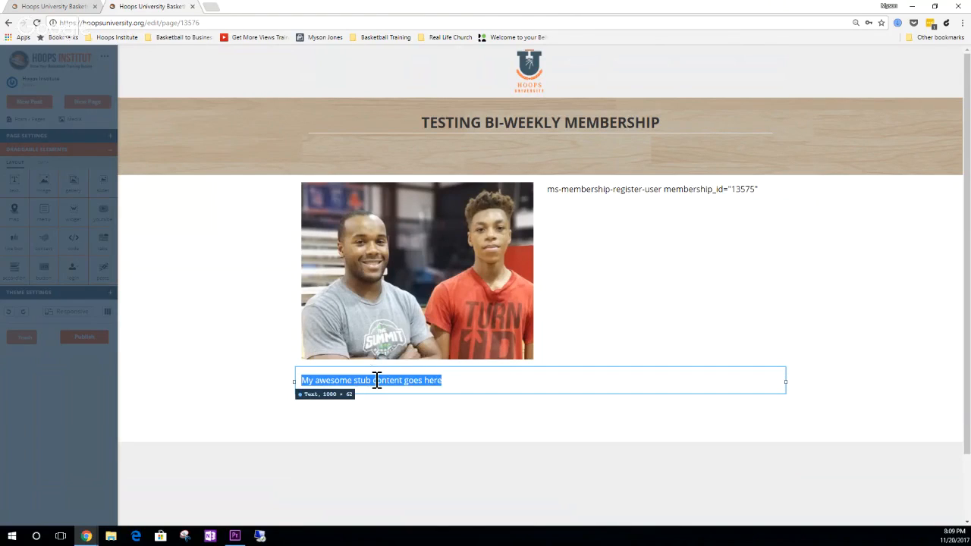
{"action": "type", "text": "Content Conte"}
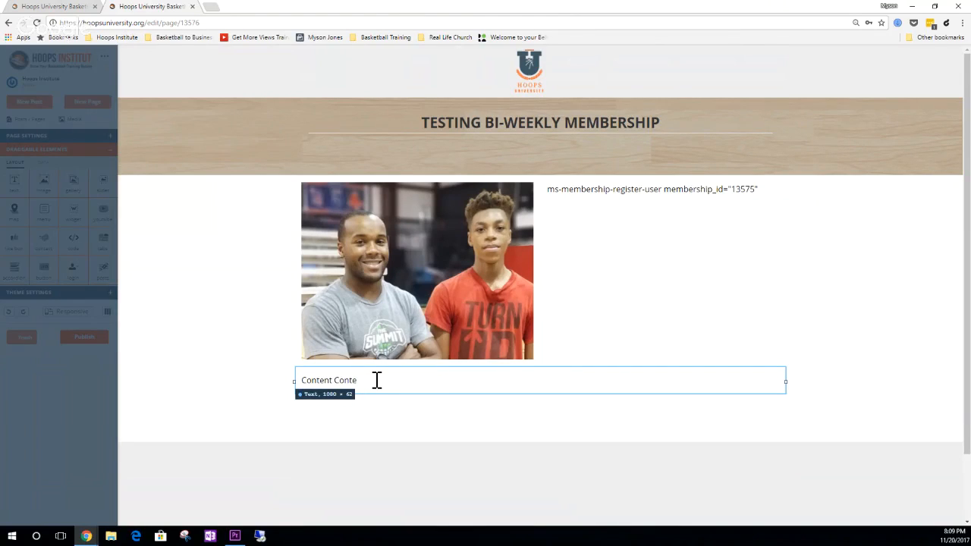
{"action": "type", "text": "nt"}
{"action": "key", "text": "Return"}
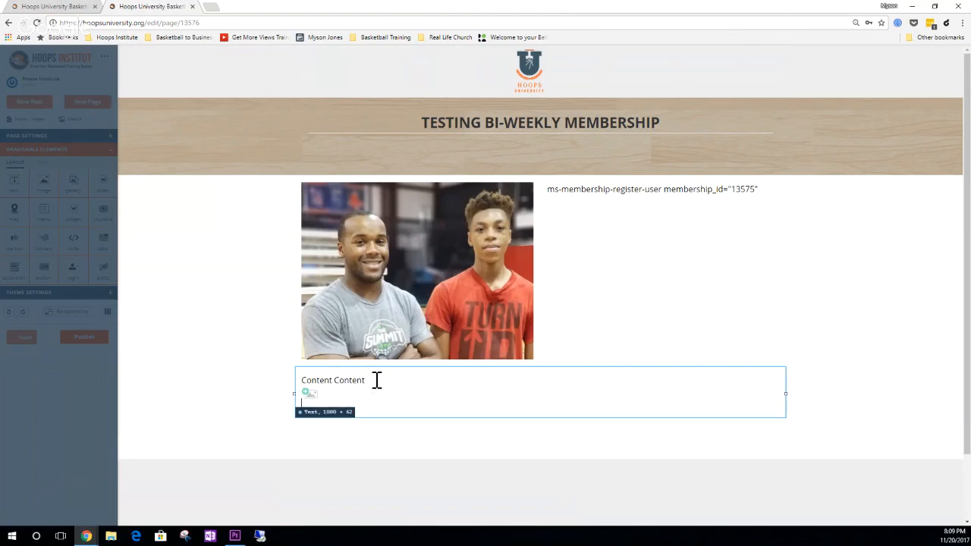
{"action": "left_click", "coordinate": [274, 390]}
- Make the "Content Content" line in the text element bold
{"action": "left_click", "coordinate": [316, 375]}
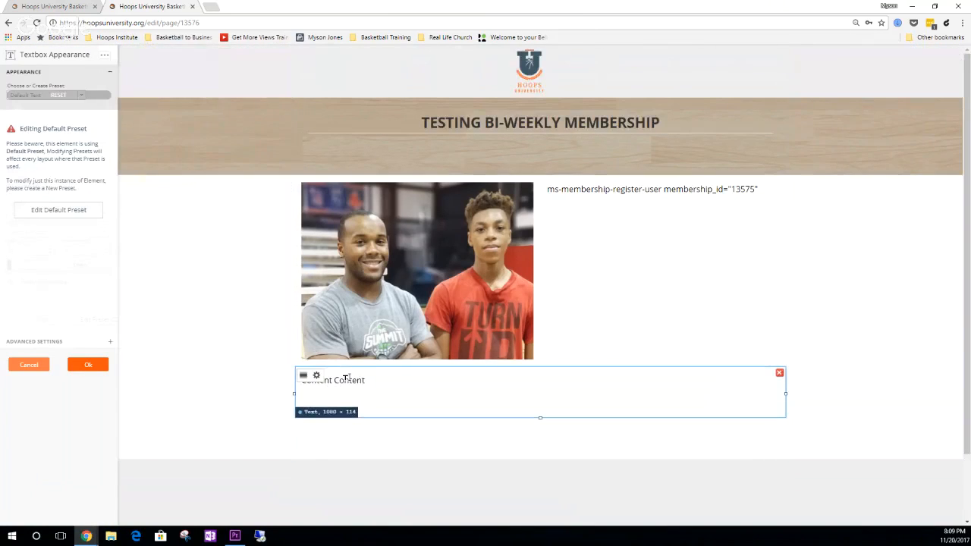
{"action": "left_click", "coordinate": [346, 377]}
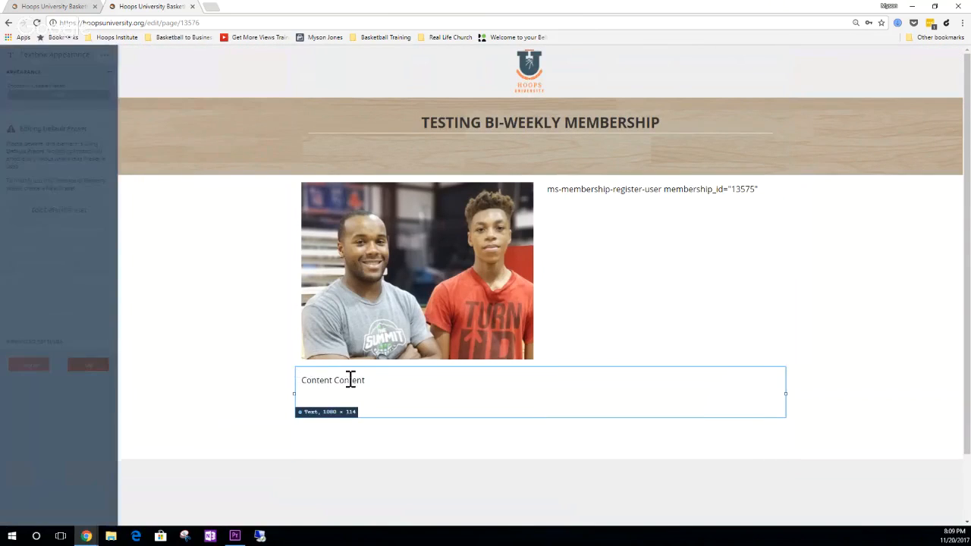
{"action": "triple_click", "coordinate": [347, 379]}
{"action": "left_click", "coordinate": [267, 362]}
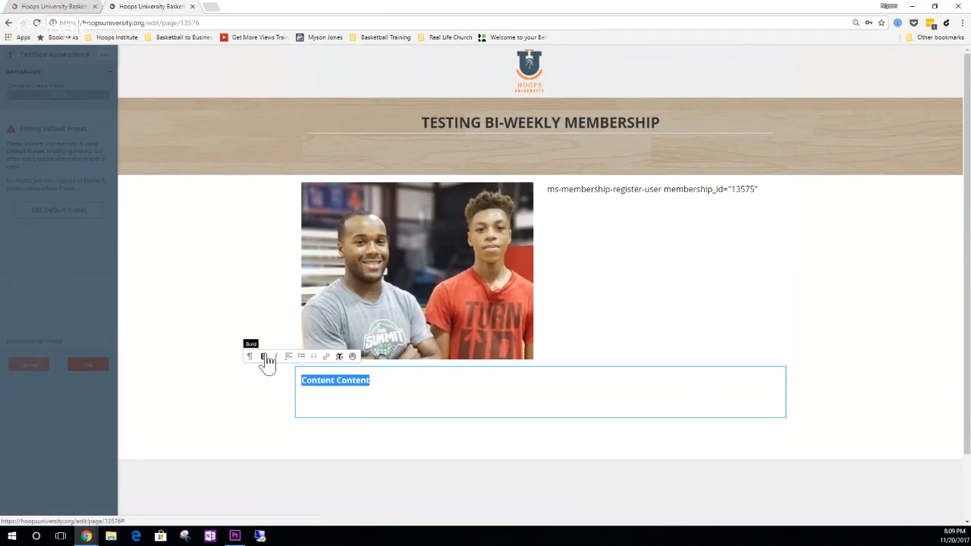
- Enter the sentence "Experiment your fun time tother." on the line below the bold heading
{"action": "left_click", "coordinate": [420, 407]}
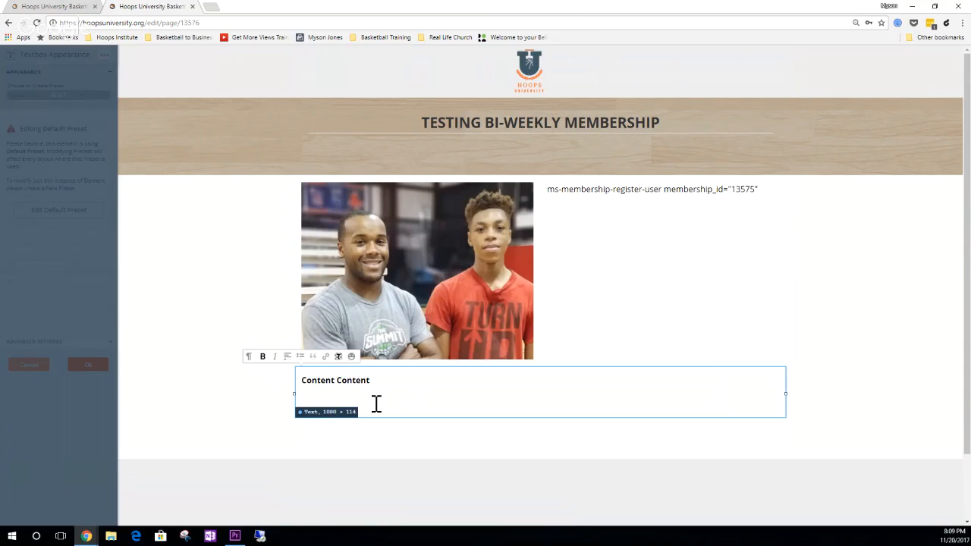
{"action": "type", "text": "n"}
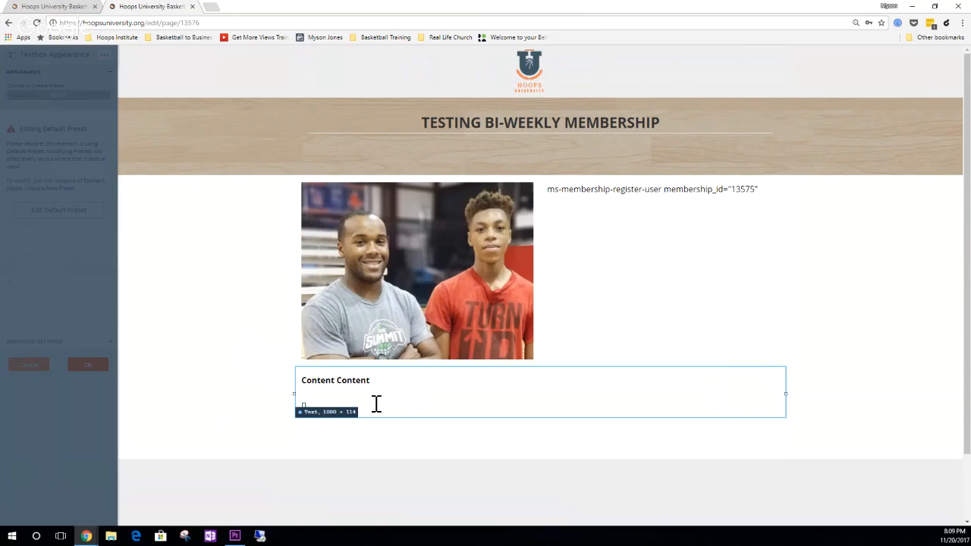
{"action": "key", "text": "BackSpace"}
{"action": "type", "text": "Exlcus"}
{"action": "key", "text": "BackSpace"}
{"action": "key", "text": "BackSpace"}
{"action": "key", "text": "BackSpace"}
{"action": "key", "text": "BackSpace"}
{"action": "type", "text": "periement"}
{"action": "key", "text": "BackSpace"}
{"action": "key", "text": "BackSpace"}
{"action": "key", "text": "BackSpace"}
{"action": "key", "text": "BackSpace"}
{"action": "key", "text": "BackSpace"}
{"action": "key", "text": "BackSpace"}
{"action": "type", "text": "iment yo"}
{"action": "type", "text": "full time togher."}
{"action": "key", "text": "BackSpace"}
{"action": "key", "text": "BackSpace"}
{"action": "key", "text": "BackSpace"}
{"action": "key", "text": "BackSpace"}
{"action": "type", "text": "ther."}
- Replace the bold heading text with "$50/bi-weekly"
{"action": "left_click_drag", "start_coordinate": [379, 380], "coordinate": [303, 380]}
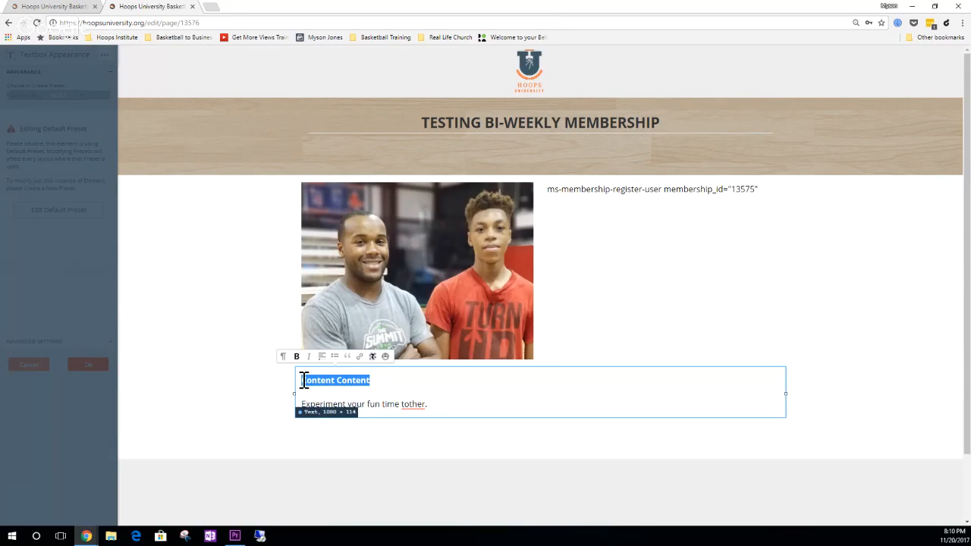
{"action": "type", "text": "$50/month"}
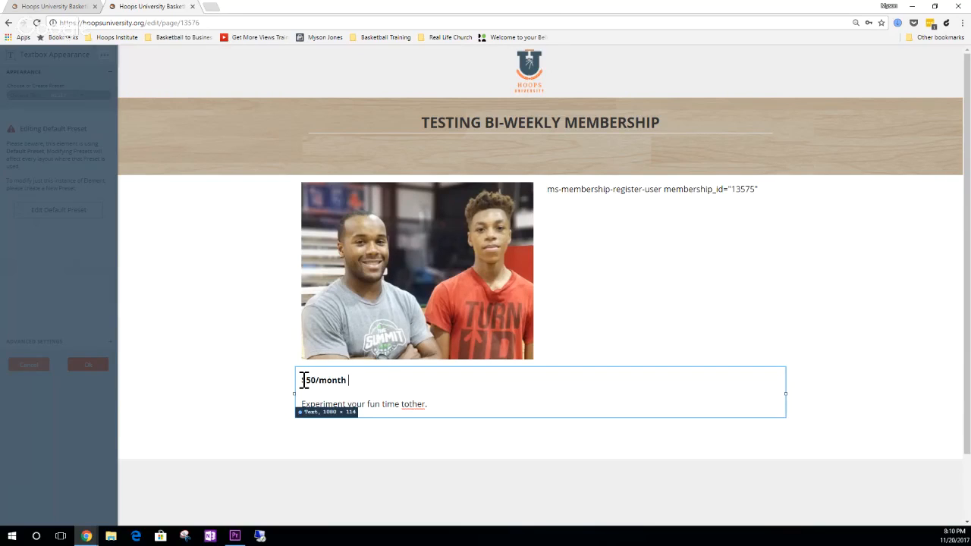
{"action": "key", "text": "BackSpace"}
{"action": "key", "text": "BackSpace"}
{"action": "key", "text": "BackSpace"}
{"action": "key", "text": "BackSpace"}
{"action": "key", "text": "BackSpace"}
{"action": "key", "text": "BackSpace"}
{"action": "type", "text": "bi-weekly"}
- Add the line "2 visits" below the price heading and finish the text editing
{"action": "key", "text": "Return"}
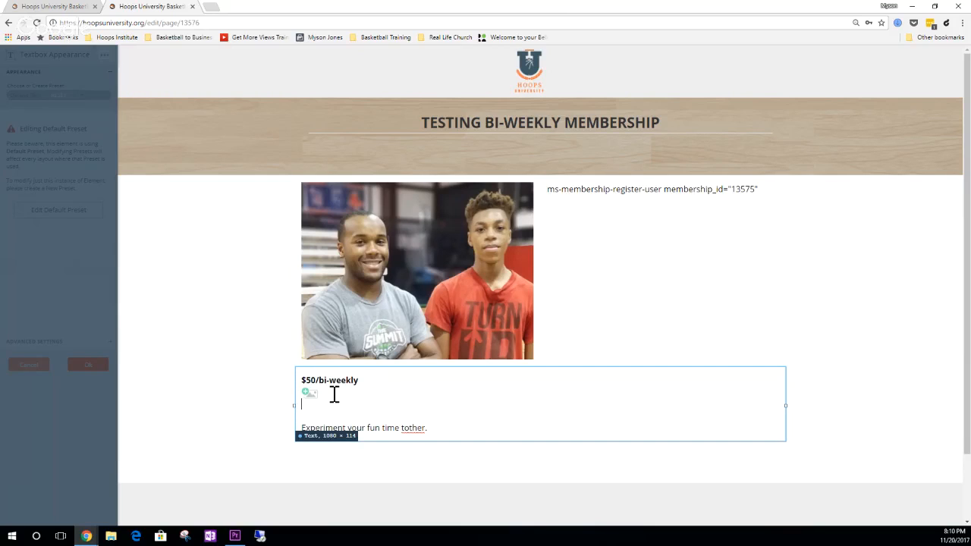
{"action": "type", "text": "2 visits"}
{"action": "left_click", "coordinate": [450, 442]}
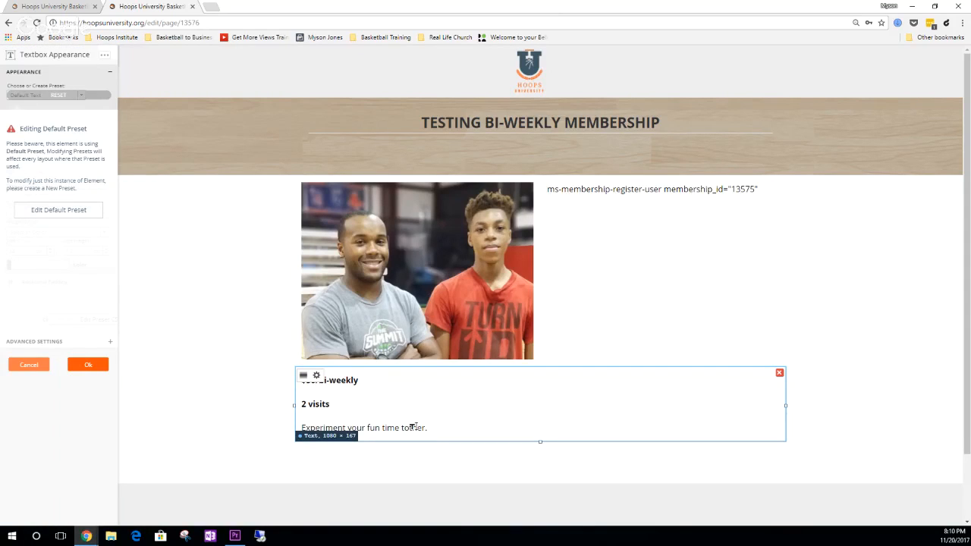
- Correct the word "tother" to "together" in the last sentence of the text element
{"action": "left_click", "coordinate": [427, 429]}
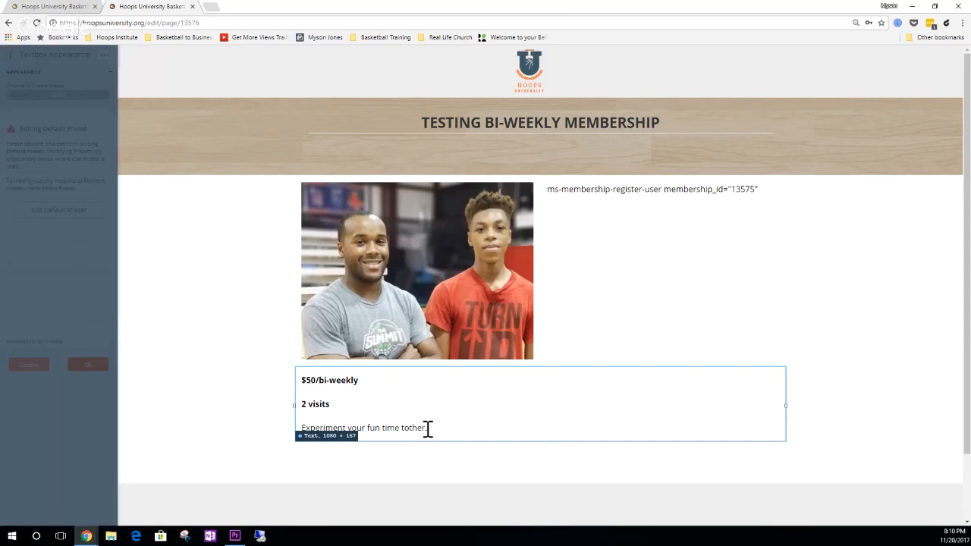
{"action": "left_click", "coordinate": [411, 429]}
{"action": "type", "text": "gethe"}
{"action": "left_click", "coordinate": [670, 190]}
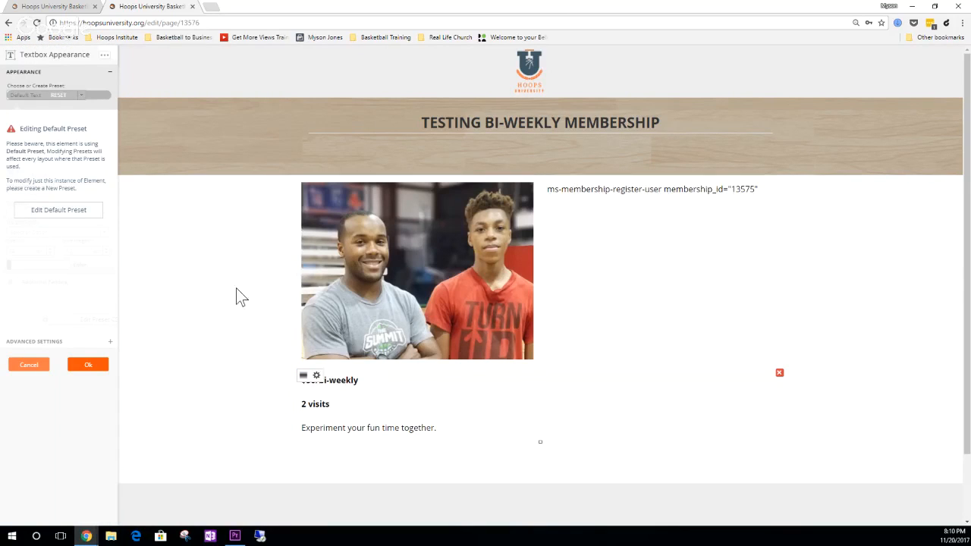